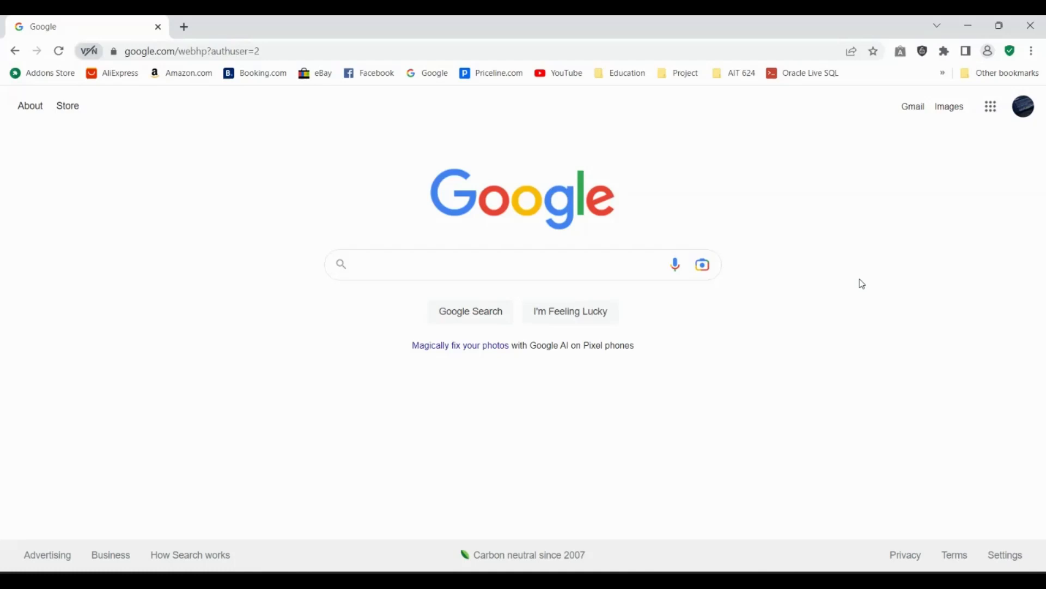
# - Search Google for "microsoft office account" and open the "Microsoft 365: Login" result on office.com
pyautogui.click(421, 271)
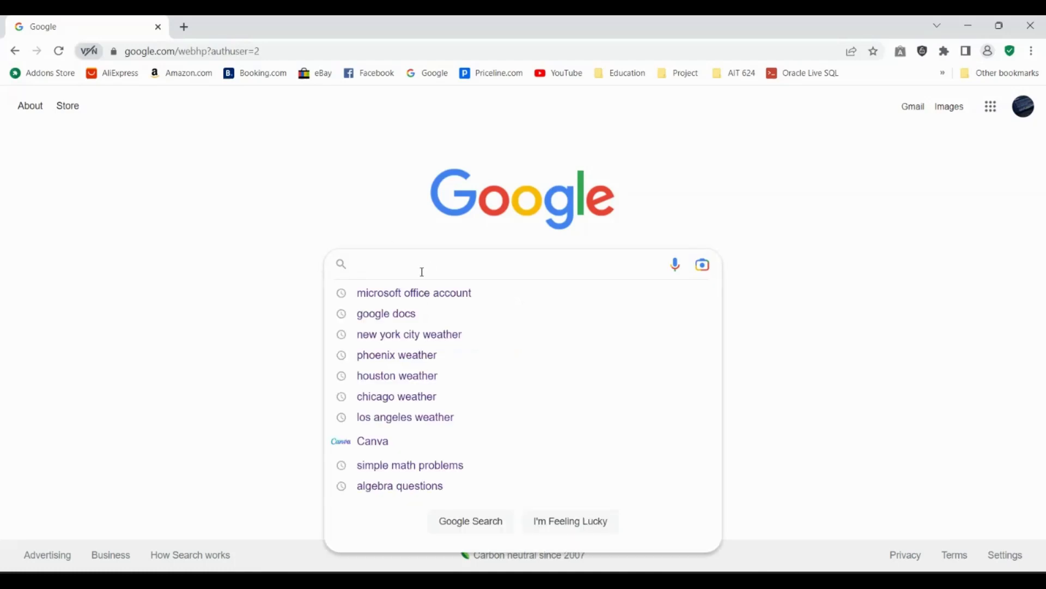
pyautogui.write('microsoft office account')
pyautogui.press('Return')
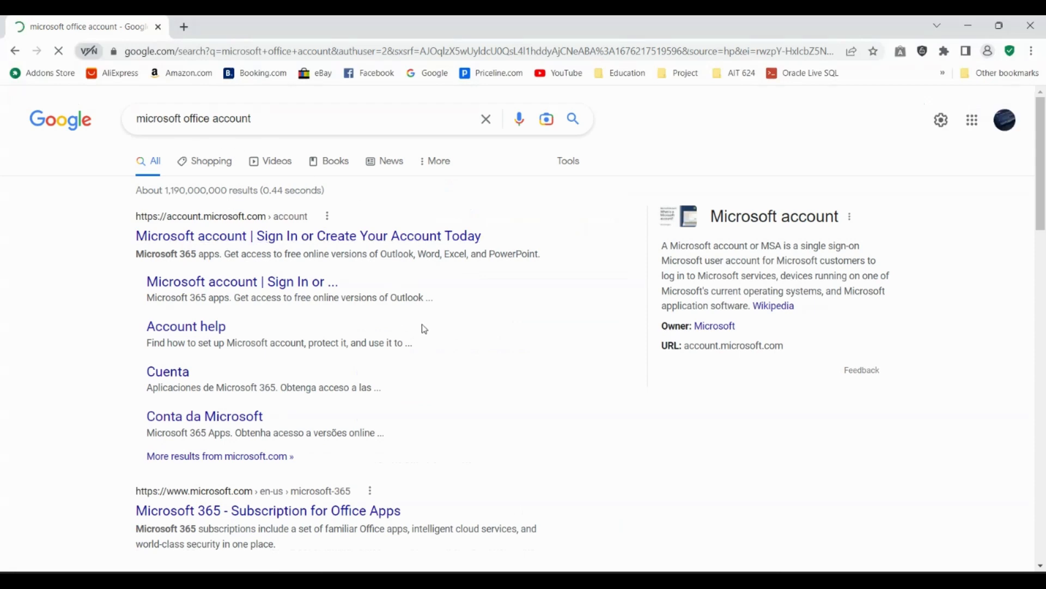
pyautogui.scroll(-3, 422, 339)
pyautogui.scroll(-3, 420, 341)
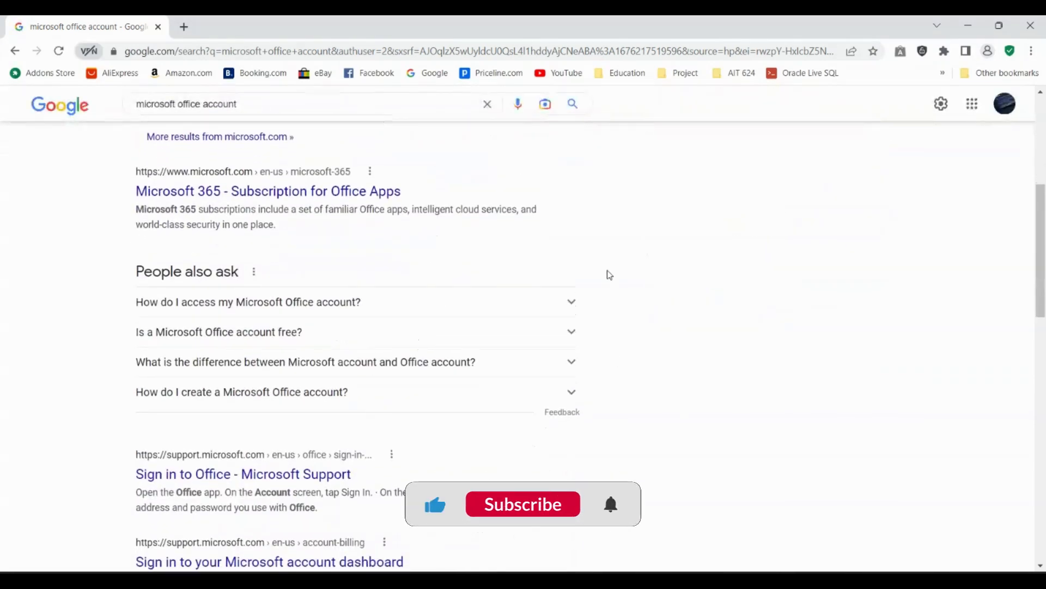
pyautogui.scroll(-7, 401, 397)
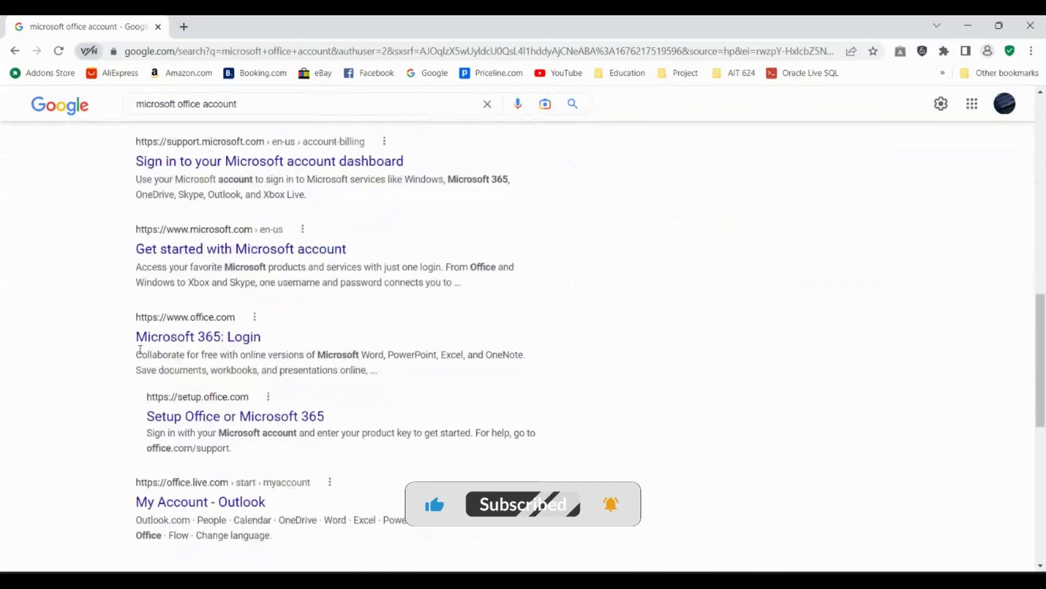
pyautogui.click(190, 341)
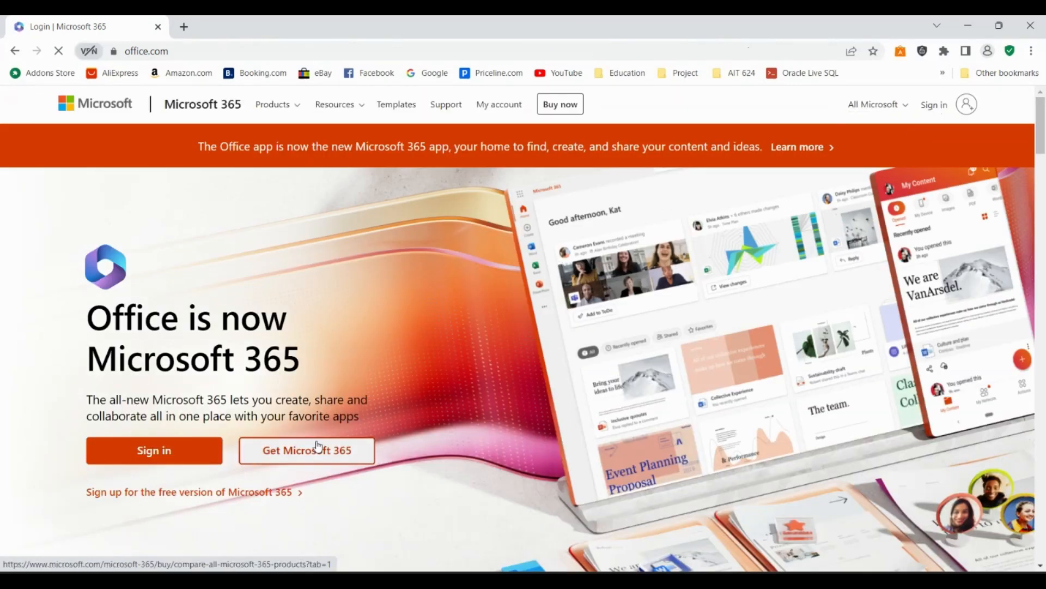
# - Go to the Microsoft 365 sign-in page and choose to create a new account
pyautogui.click(968, 109)
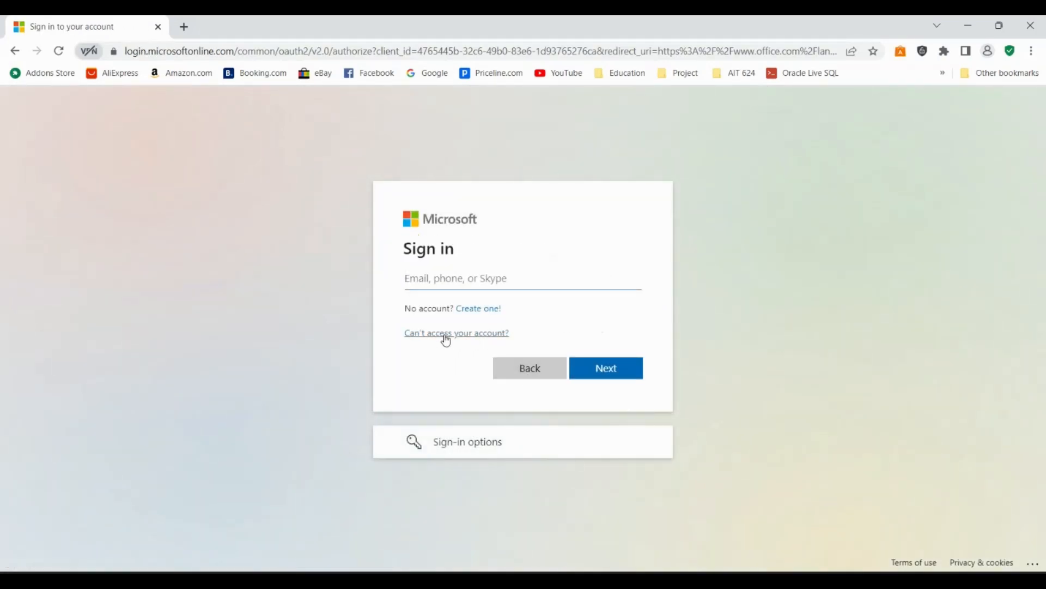
pyautogui.click(488, 310)
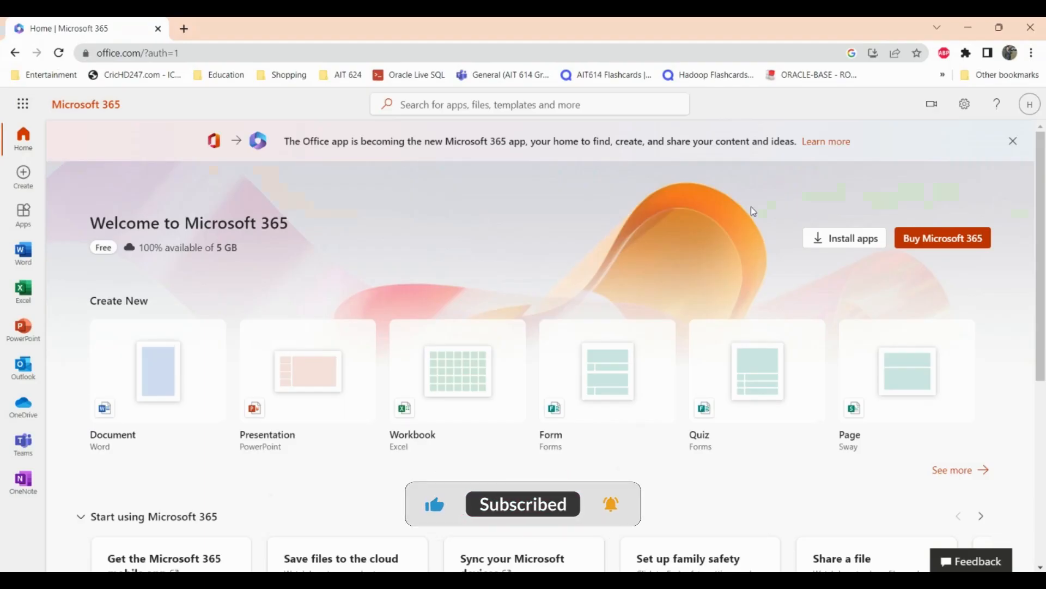
# - Create a new blank Excel workbook from Microsoft 365 and show its insert commands
pyautogui.click(19, 301)
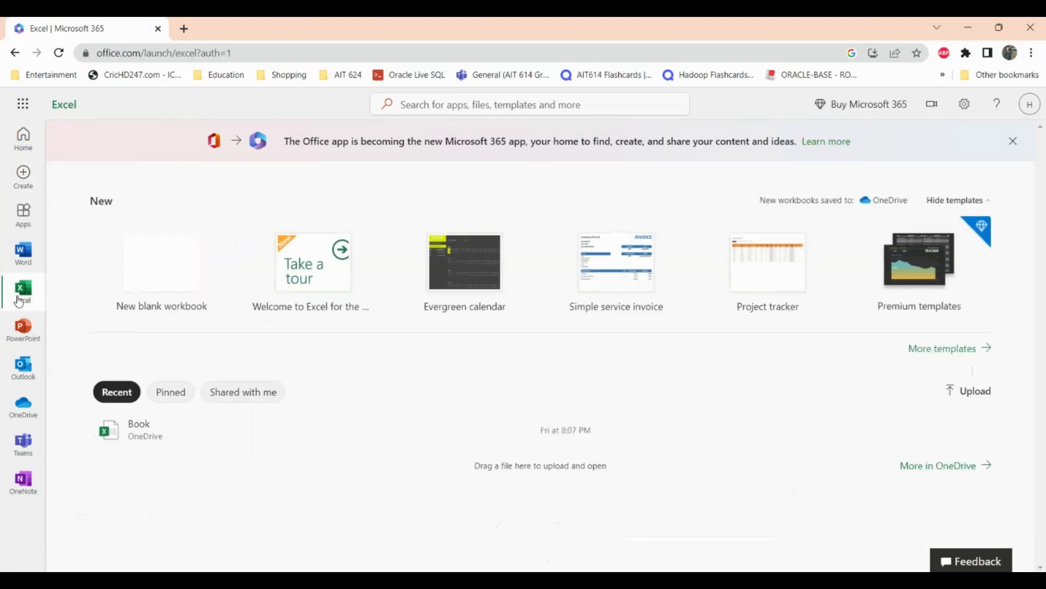
pyautogui.click(152, 260)
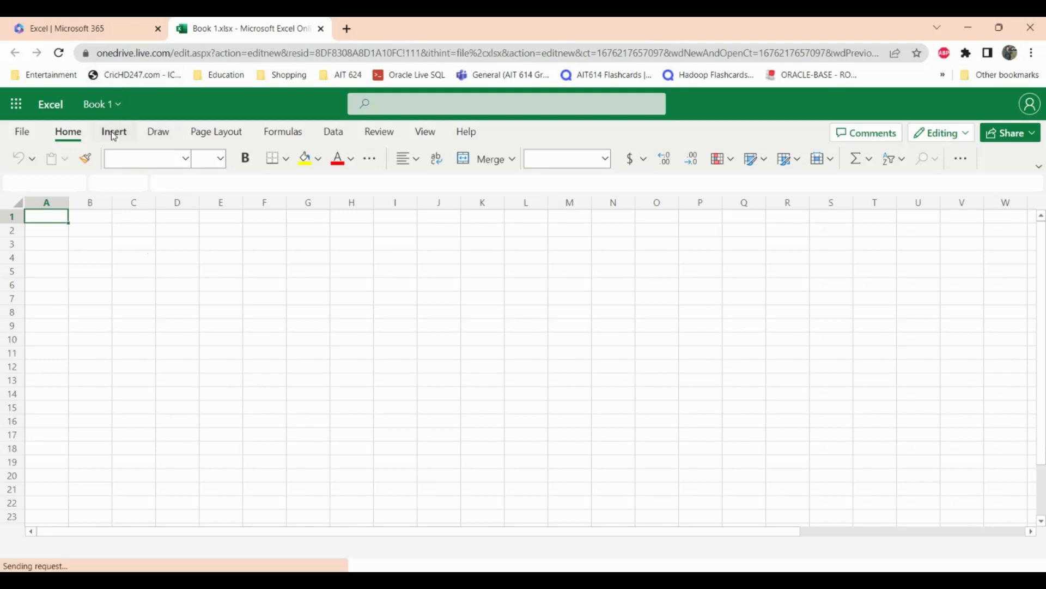
pyautogui.click(114, 133)
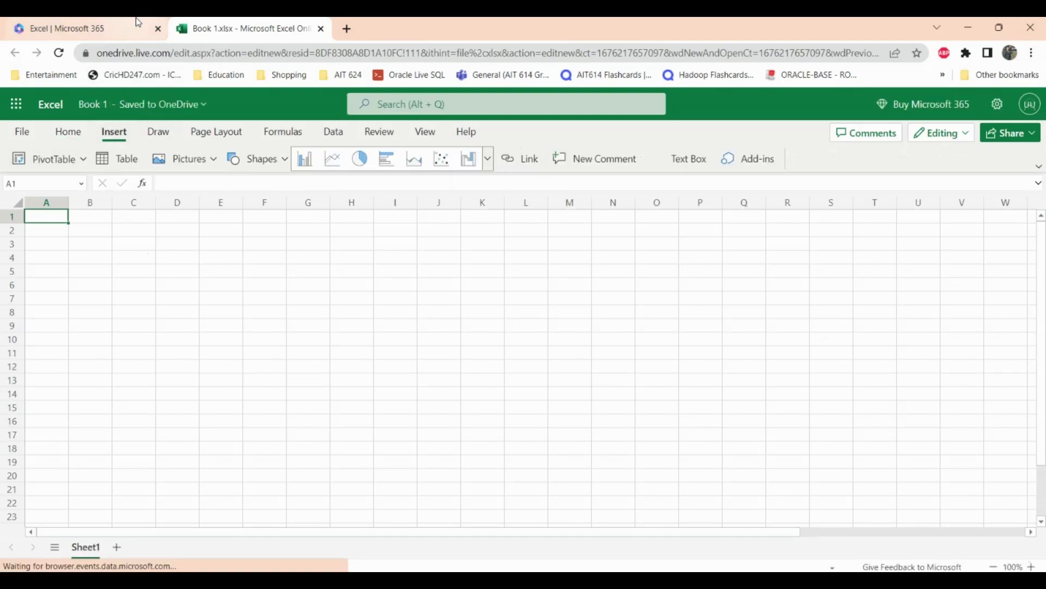
# - Return to the Microsoft 365 Excel page, open Forms from the full app list and create a new form
pyautogui.click(117, 23)
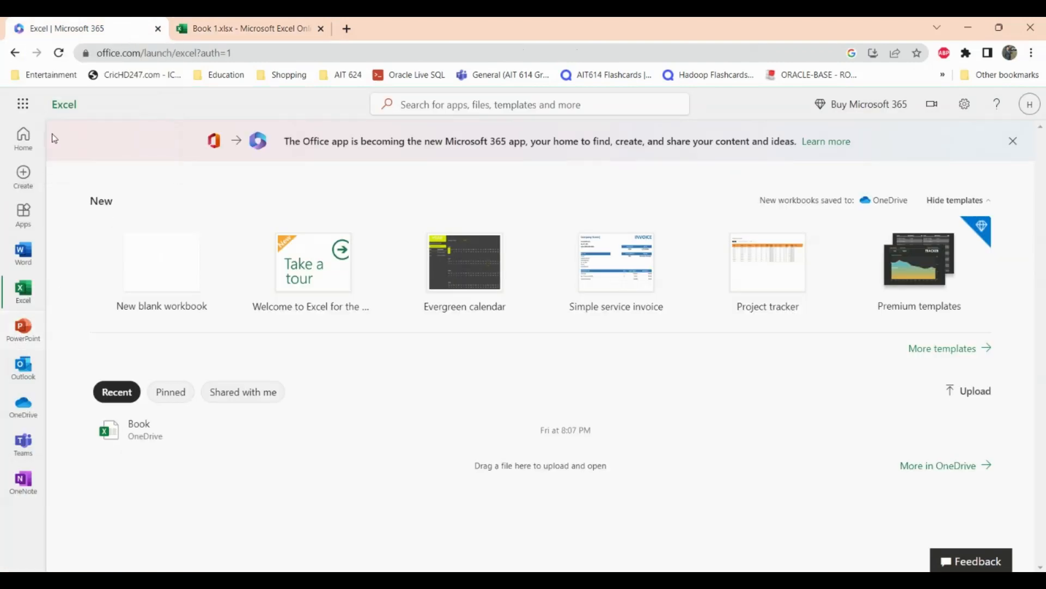
pyautogui.click(24, 106)
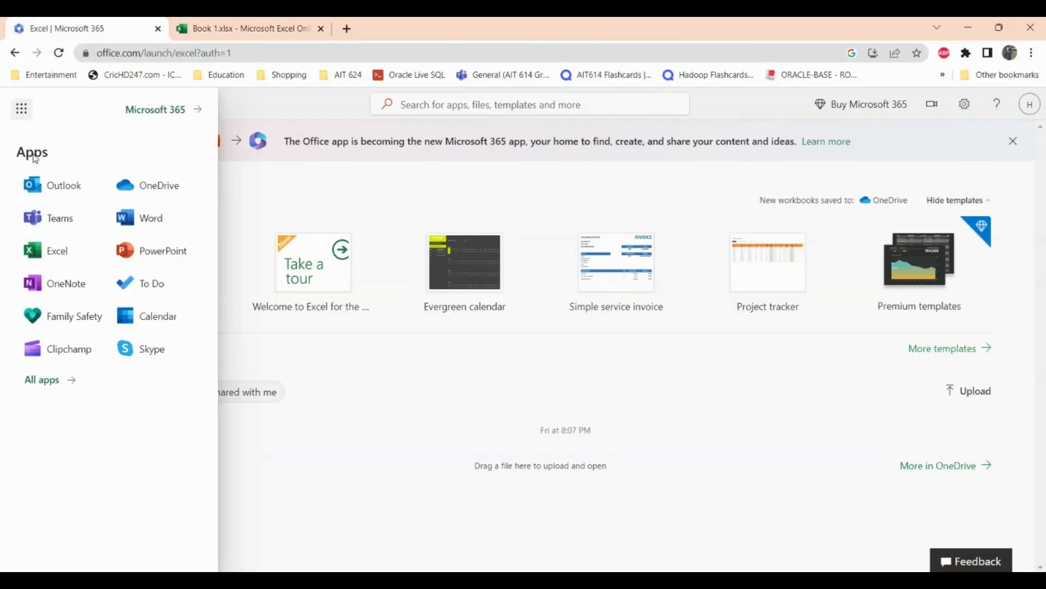
pyautogui.click(47, 380)
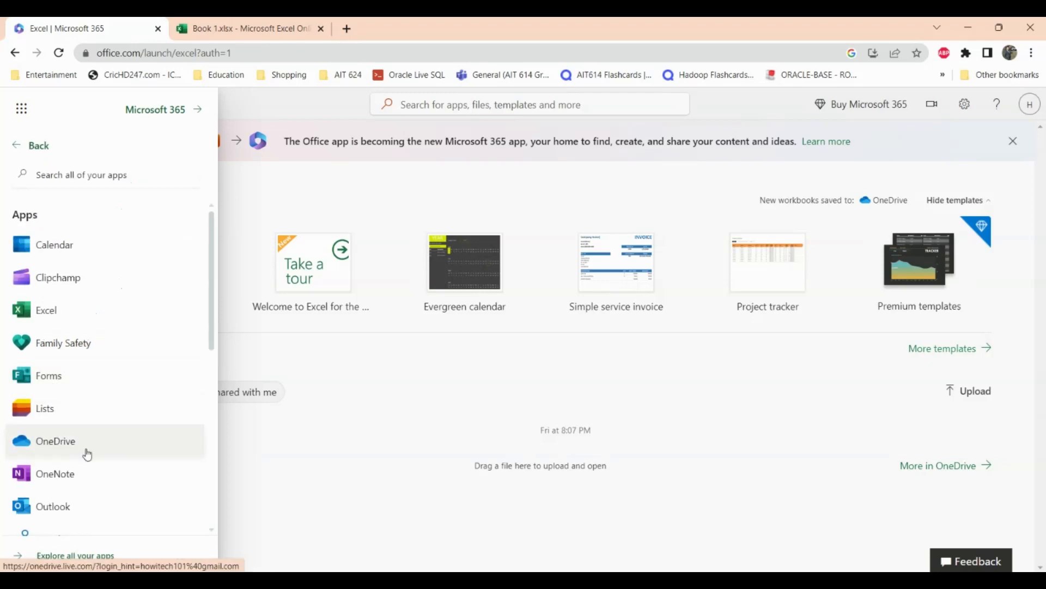
pyautogui.click(65, 384)
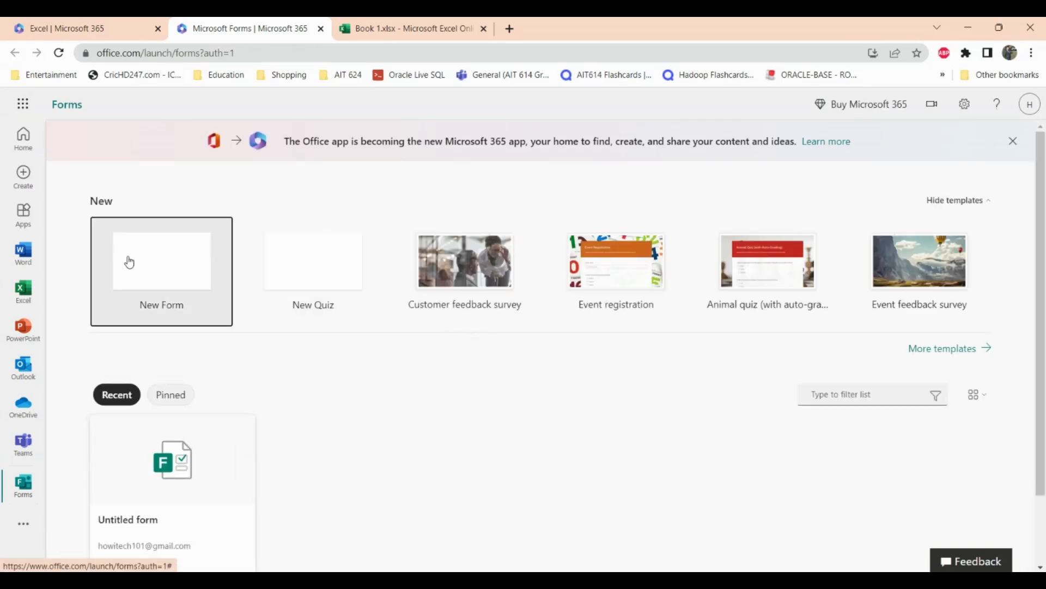
pyautogui.click(152, 275)
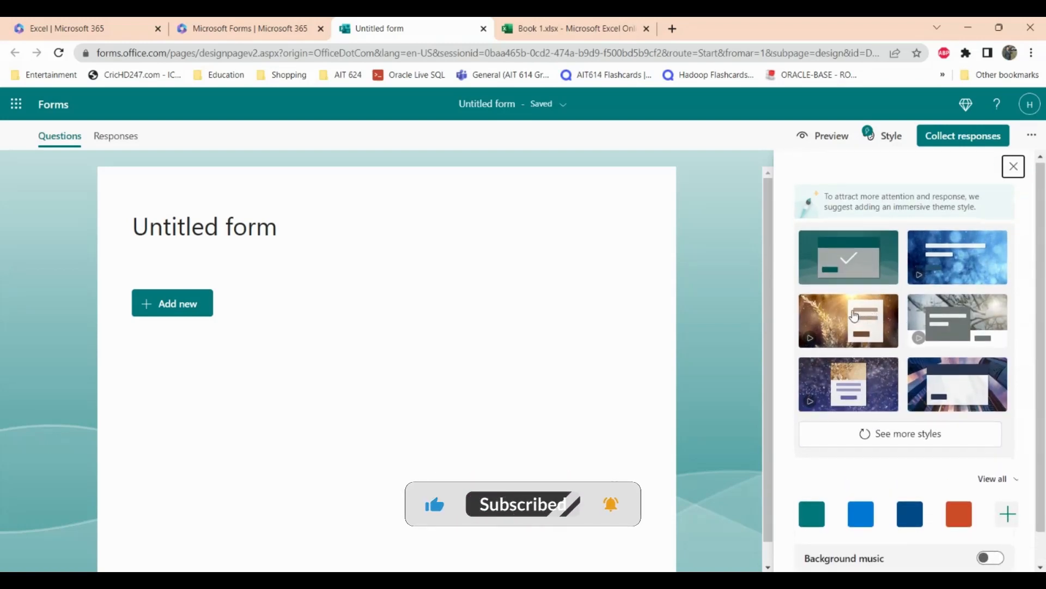
# - Try the blue immersive theme style on the form and restore the teal style
pyautogui.click(970, 266)
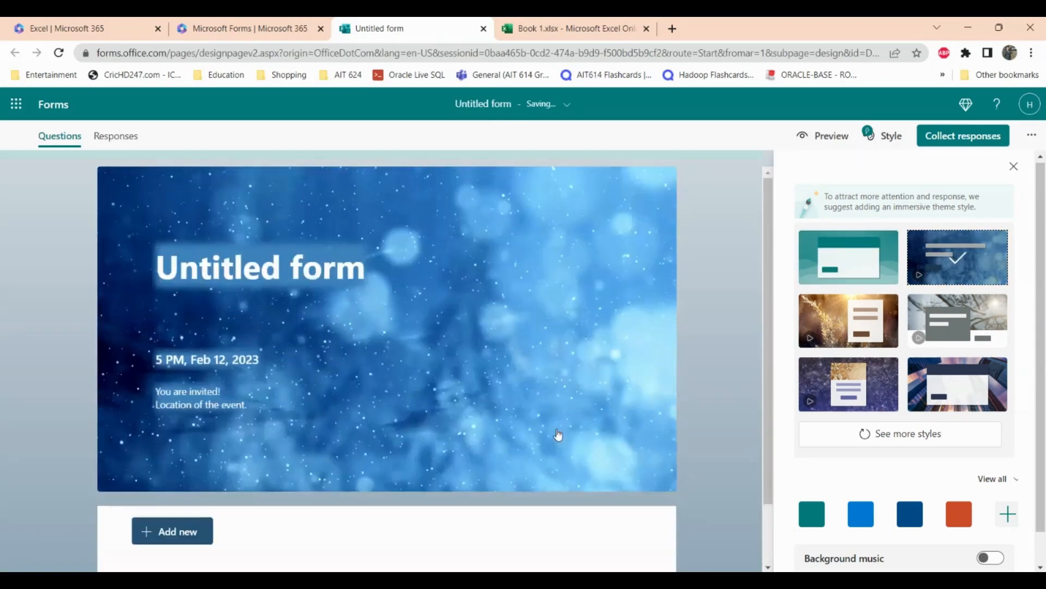
pyautogui.click(848, 257)
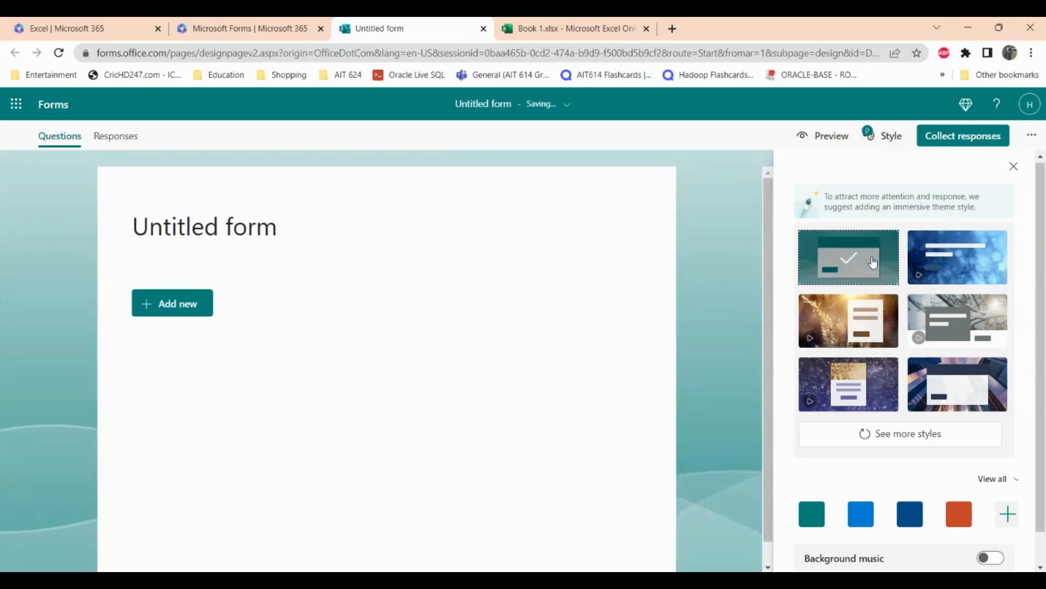
# - Replace the untitled form's title with "How Tech survey"
pyautogui.click(245, 231)
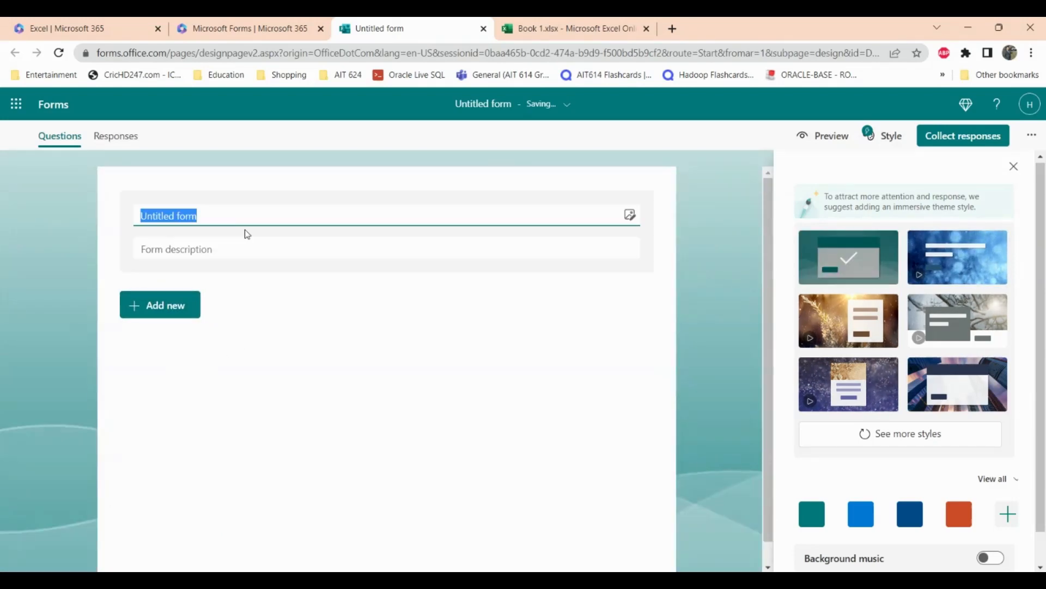
pyautogui.click(246, 231)
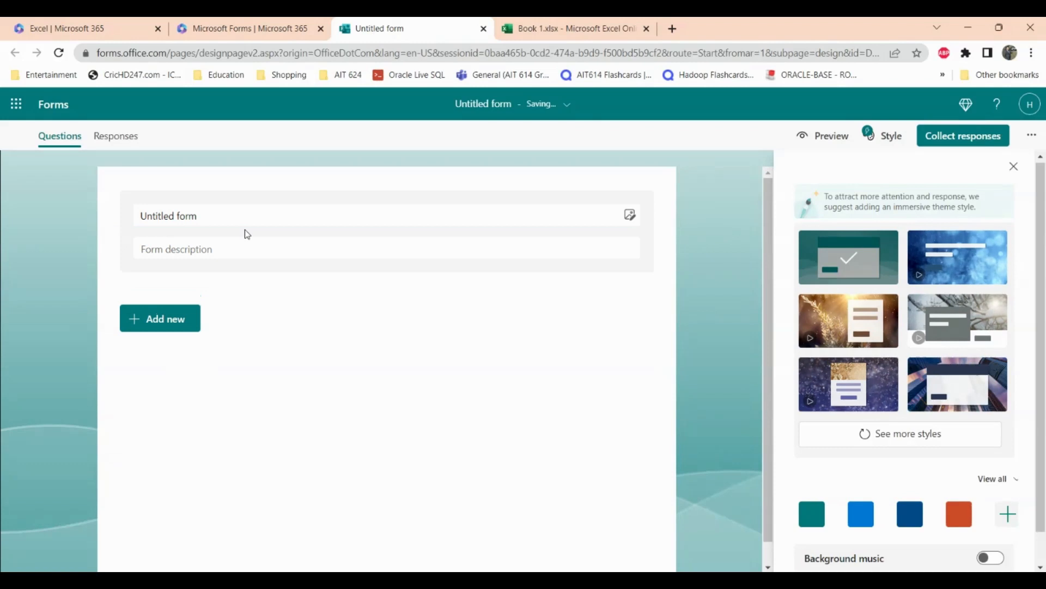
pyautogui.click(228, 216)
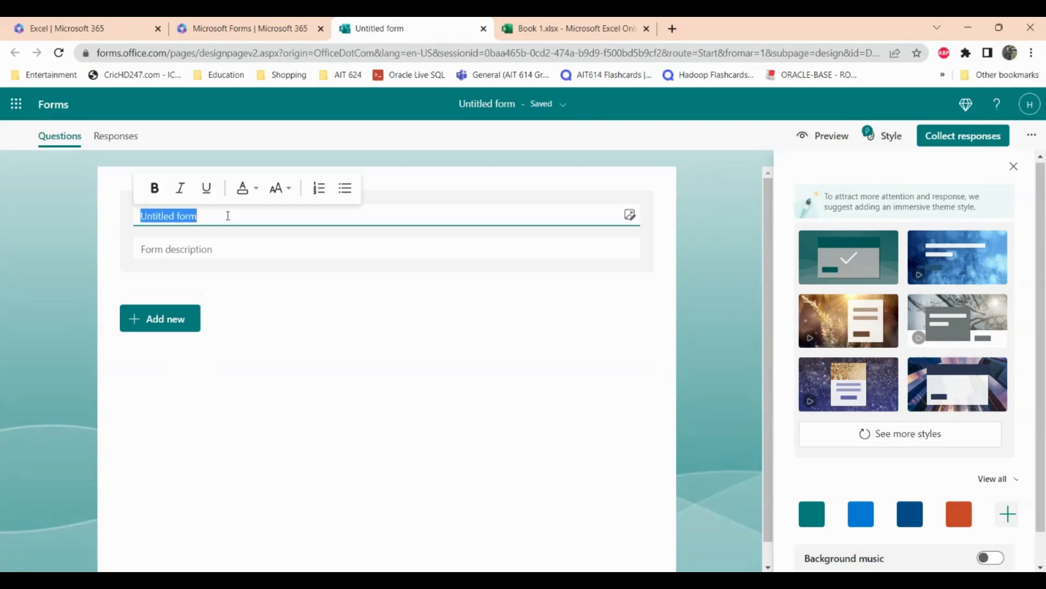
pyautogui.press('BackSpace')
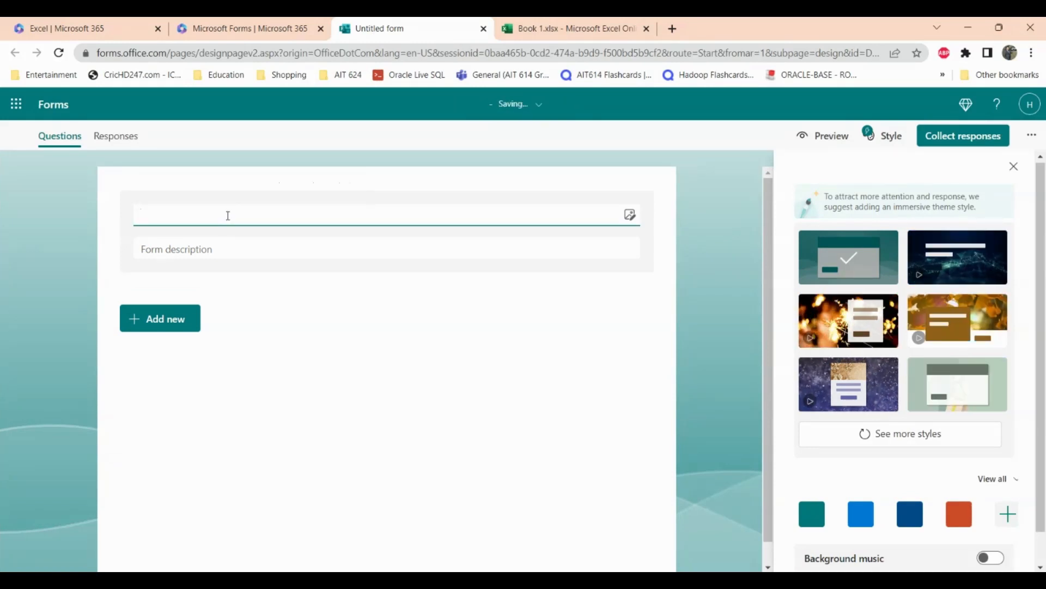
pyautogui.write('How Te')
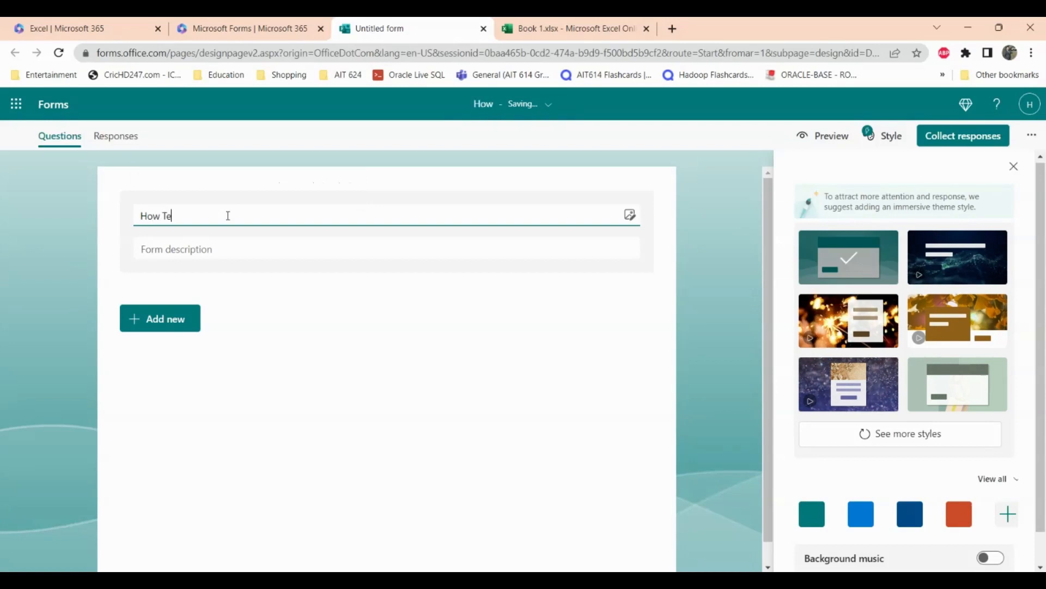
pyautogui.write('ch survey')
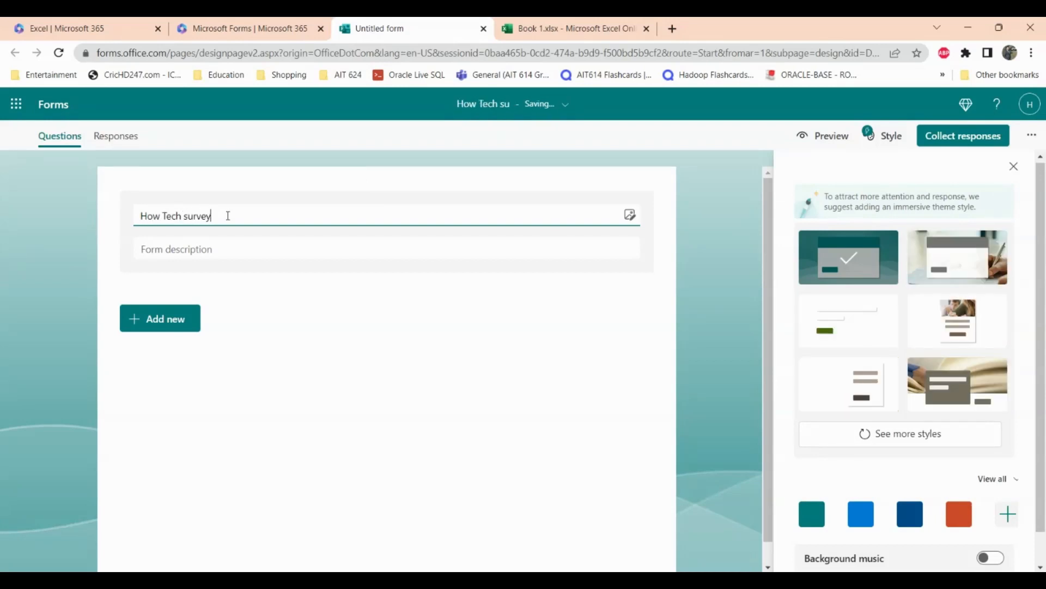
# - Upload "Pink and Blue Galaxy Gaming YouTube Banner.png" from the Desktop as the image for the form title
pyautogui.click(631, 214)
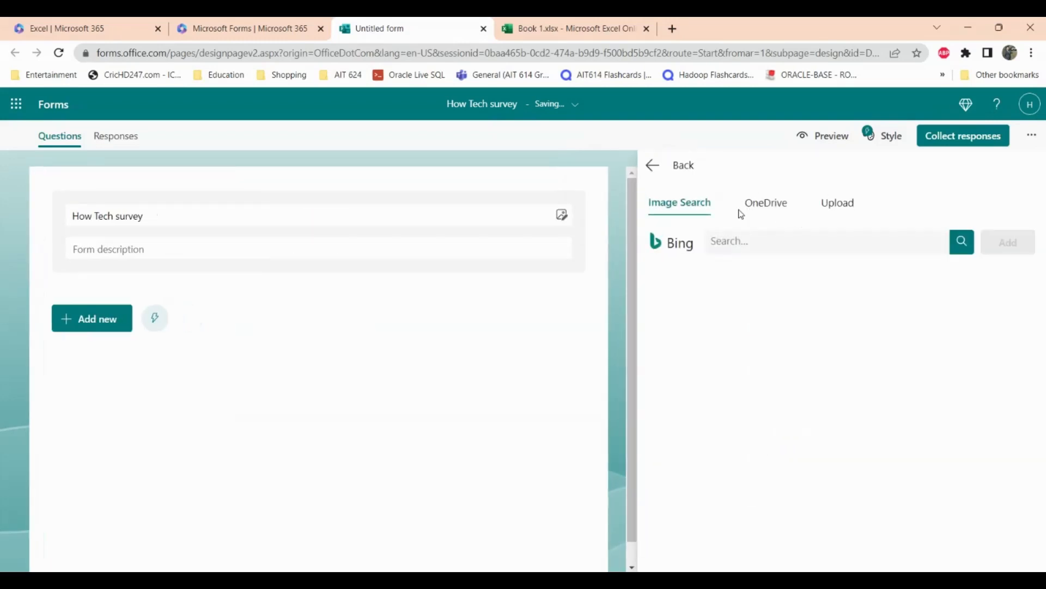
pyautogui.click(843, 211)
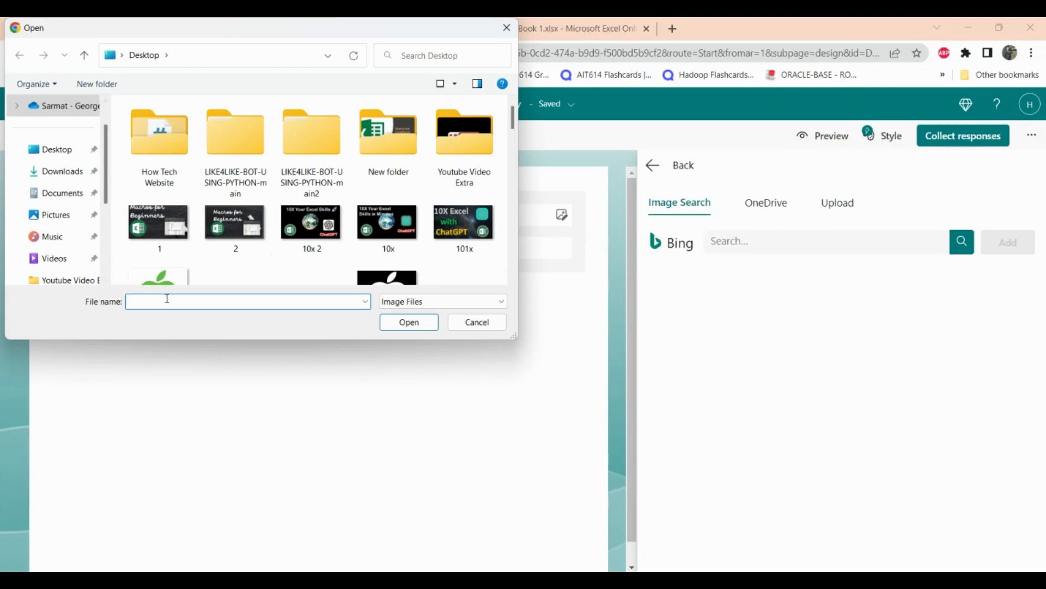
pyautogui.write('pin')
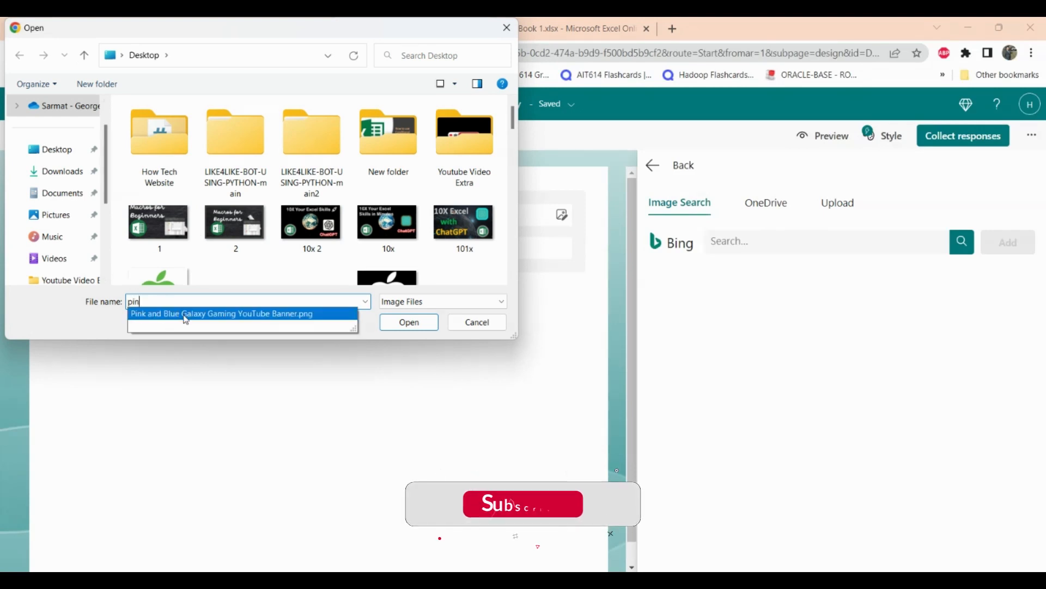
pyautogui.click(186, 314)
pyautogui.click(416, 322)
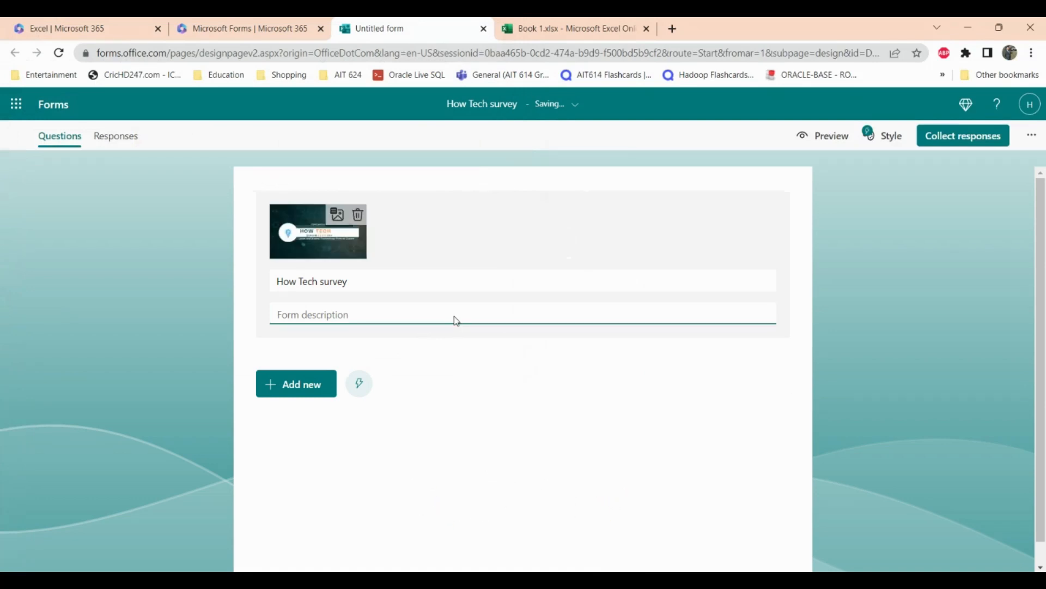
# - Enter the form description "This is a How tech Survey. I would like your Feedback"
pyautogui.click(452, 318)
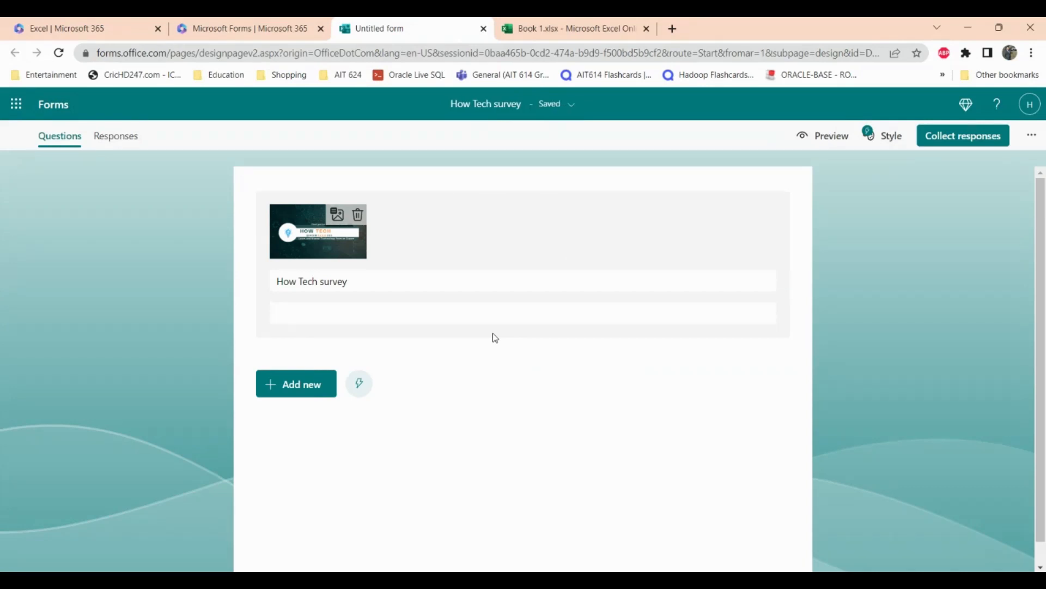
pyautogui.write('This ')
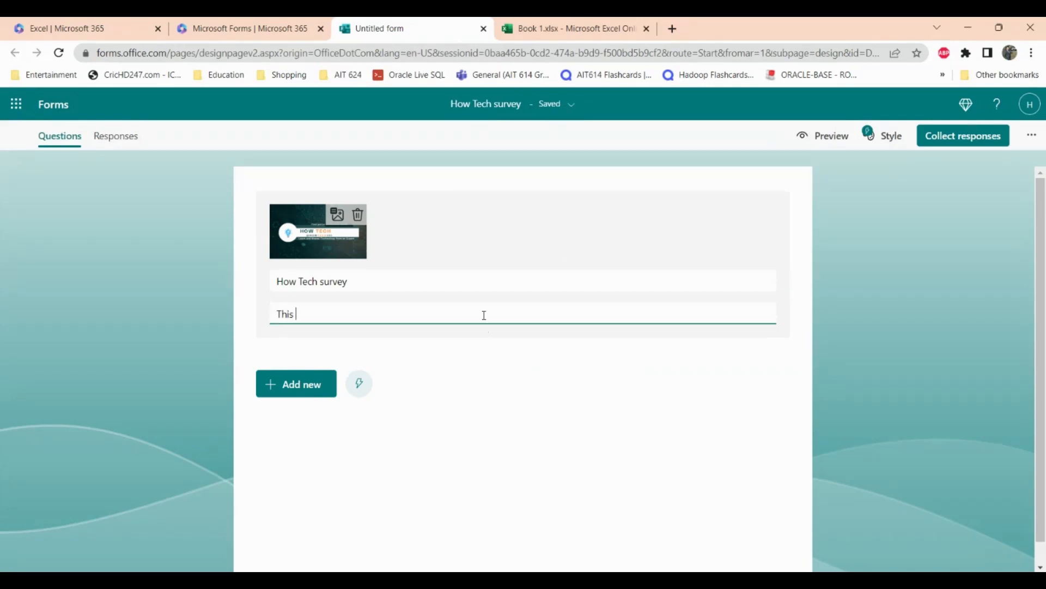
pyautogui.write('is a How tec')
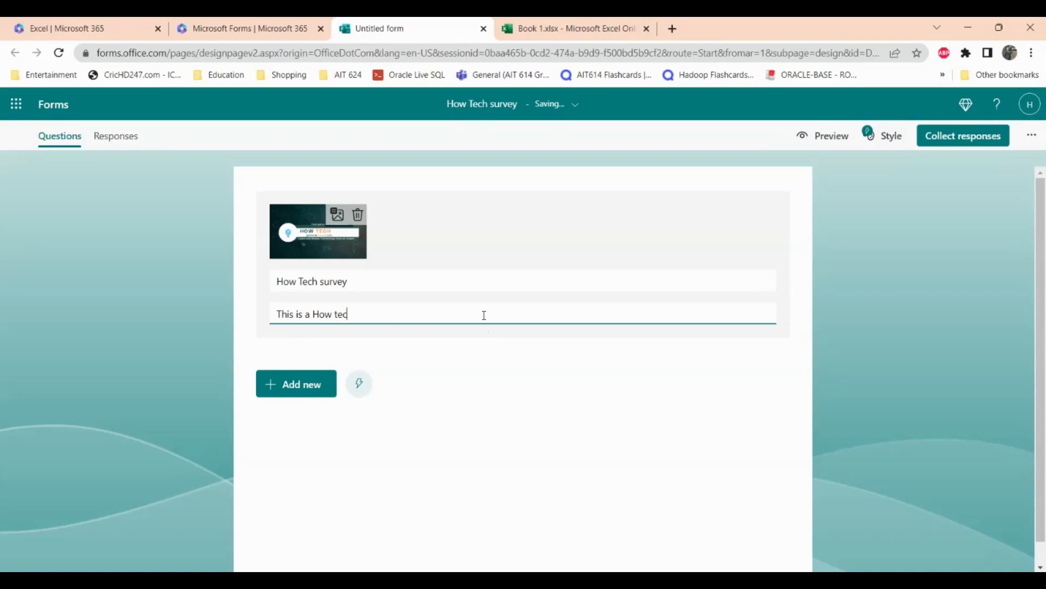
pyautogui.write('h Servey. I would like you')
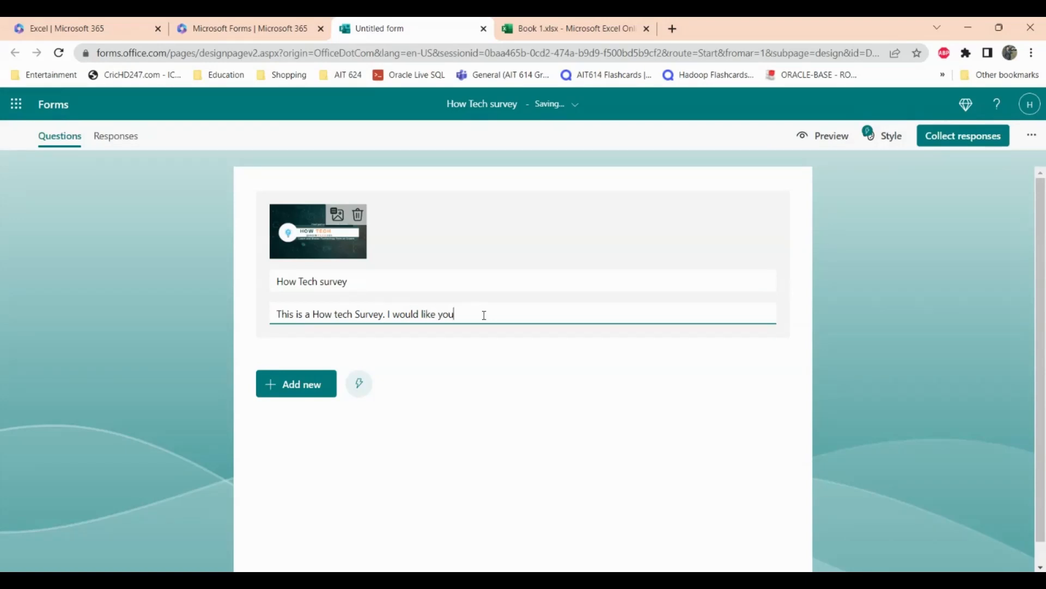
pyautogui.write('r Feed')
pyautogui.write('back')
pyautogui.click(518, 357)
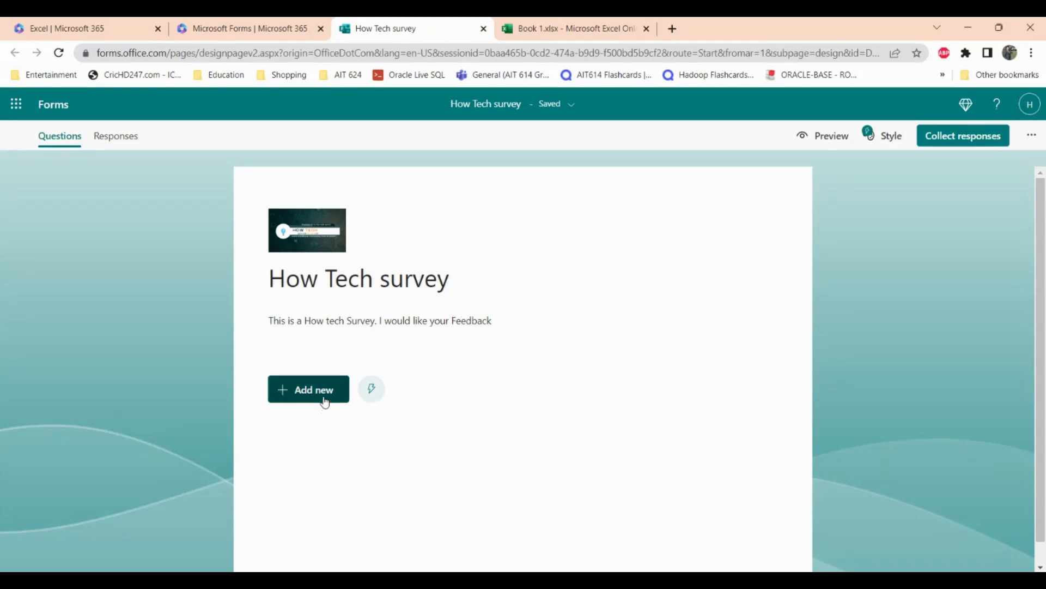
# - Add a required five-level star rating question reading "How would you Rate this Channel ?"
pyautogui.click(323, 401)
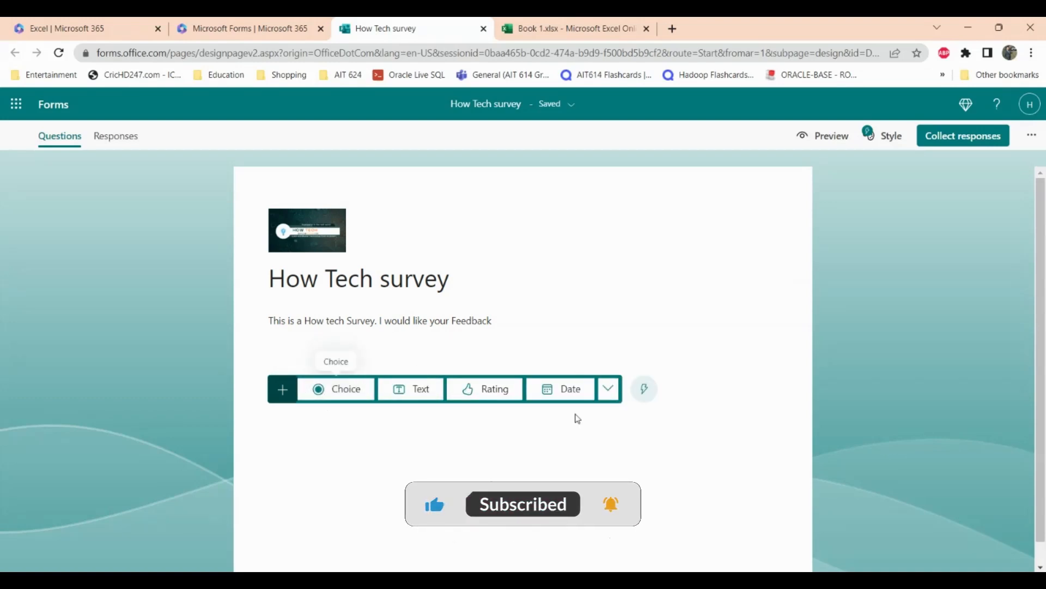
pyautogui.click(483, 389)
pyautogui.click(332, 365)
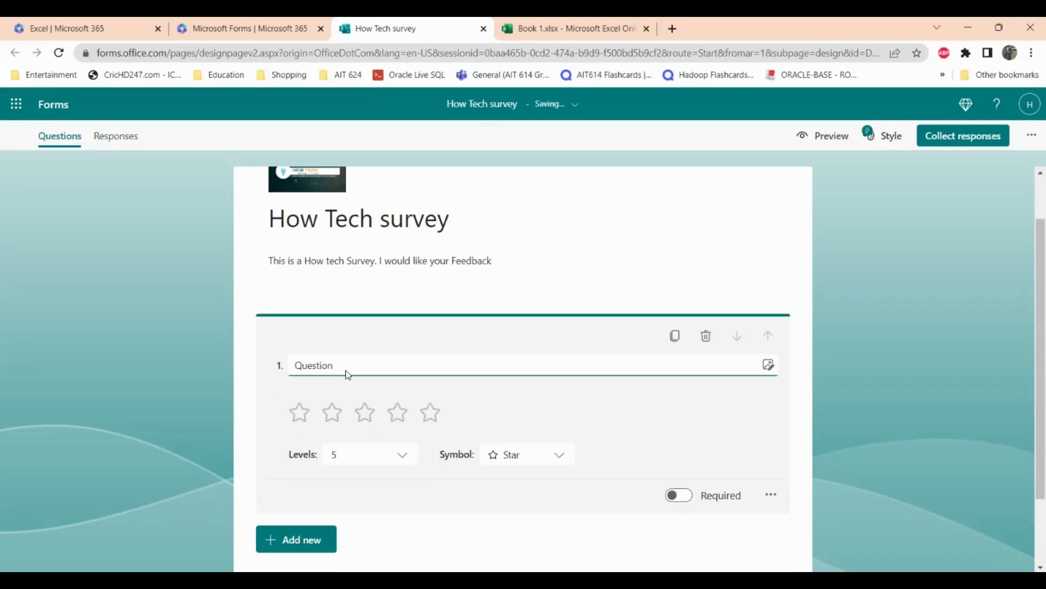
pyautogui.doubleClick(331, 365)
pyautogui.press('BackSpace')
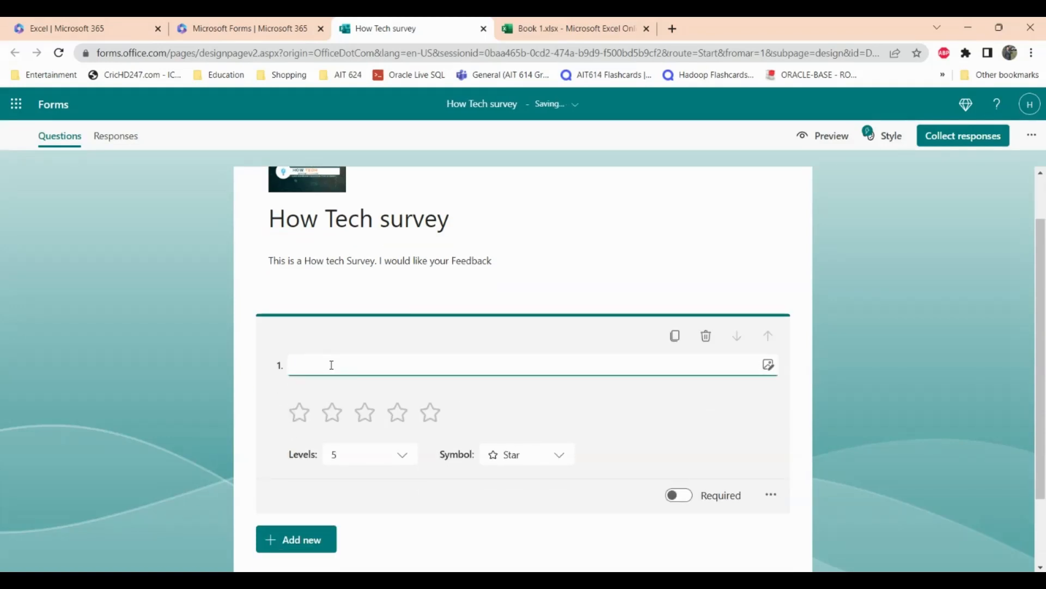
pyautogui.write('How wo')
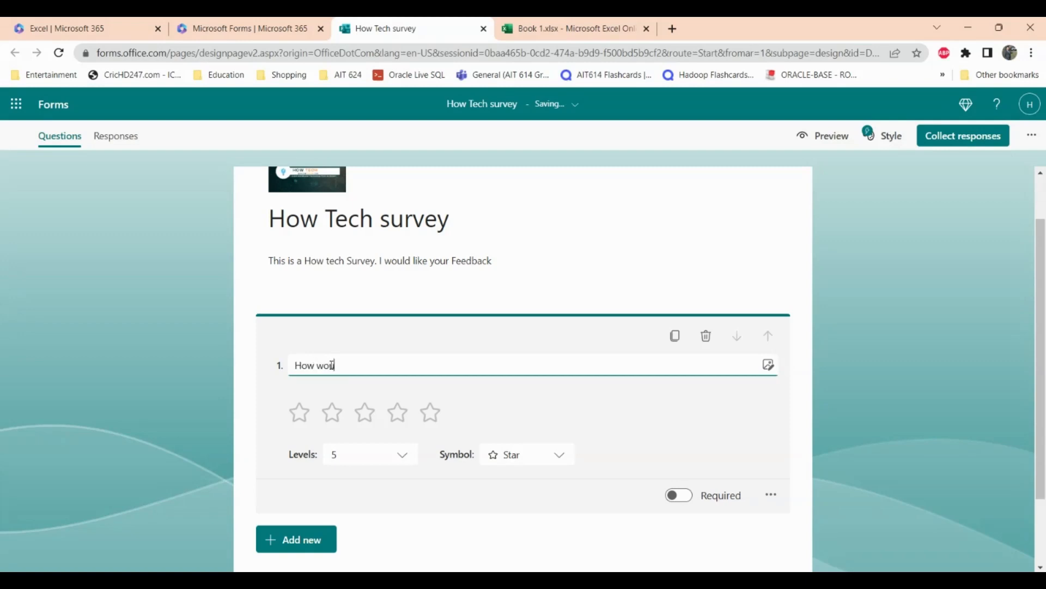
pyautogui.write('uld you Rate this Channel ?')
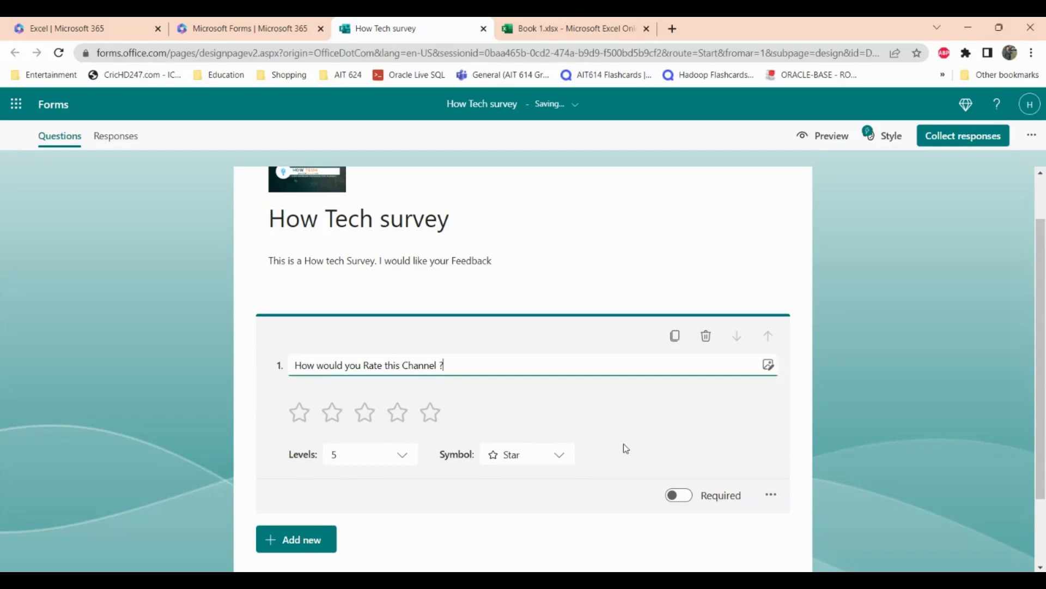
pyautogui.scroll(-2, 623, 444)
pyautogui.click(684, 417)
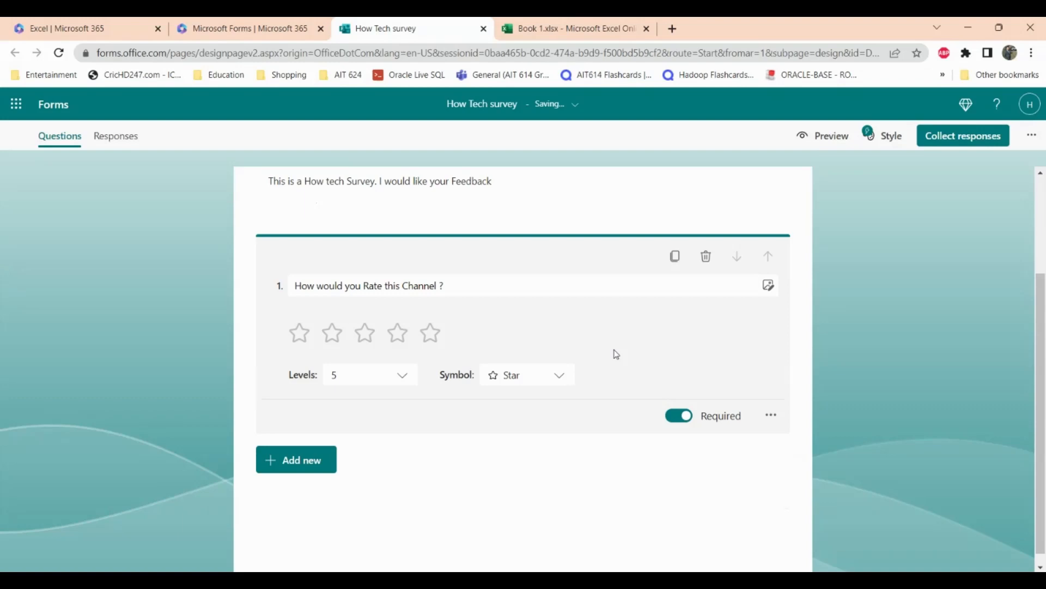
# - Add a short-answer text question reading "What is your Favorite Video in How Tech ?" and make it optional
pyautogui.click(301, 462)
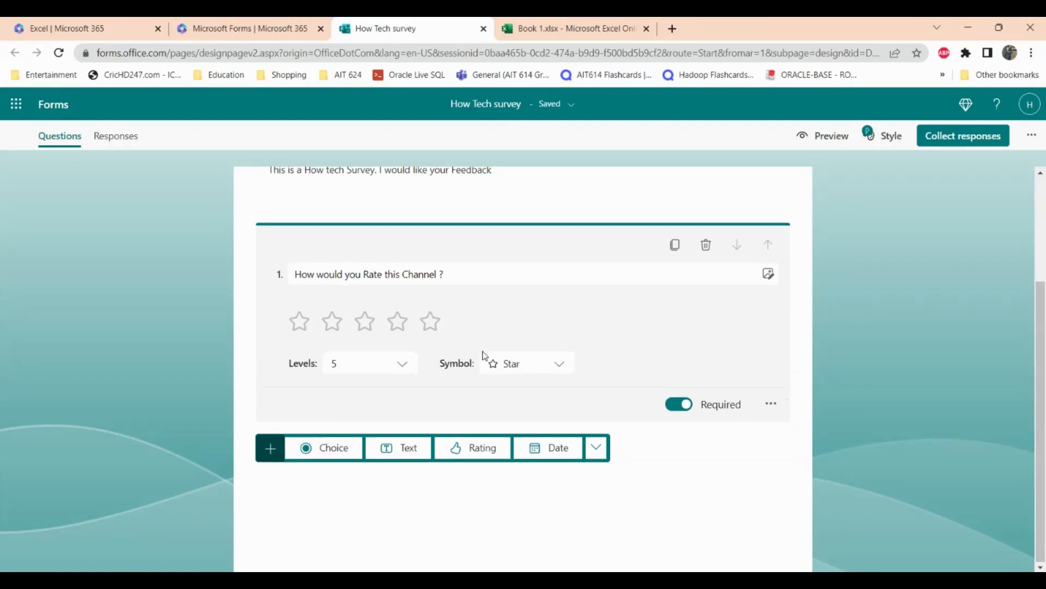
pyautogui.click(404, 447)
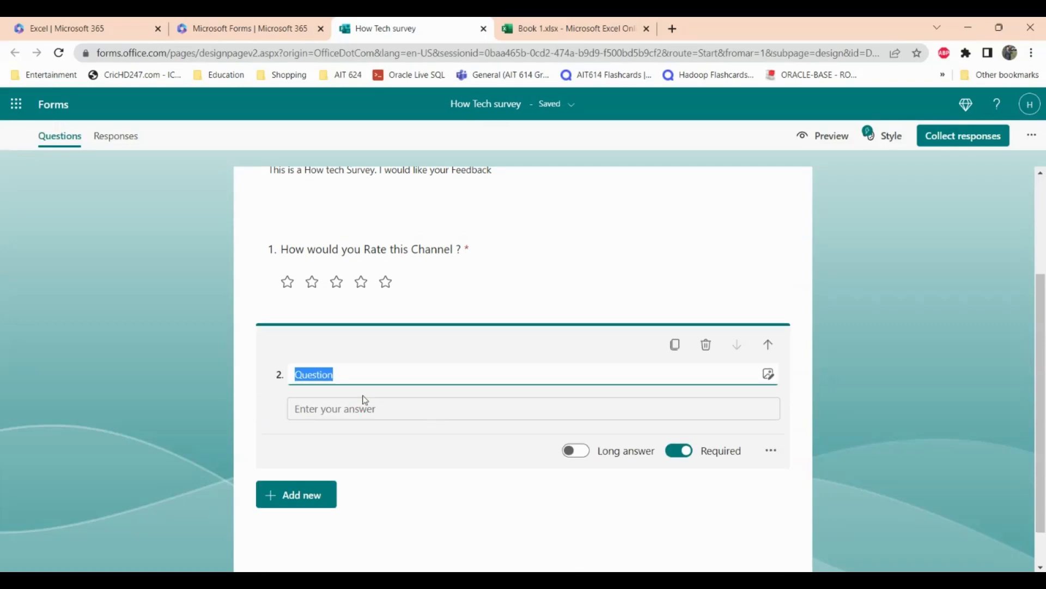
pyautogui.press('BackSpace')
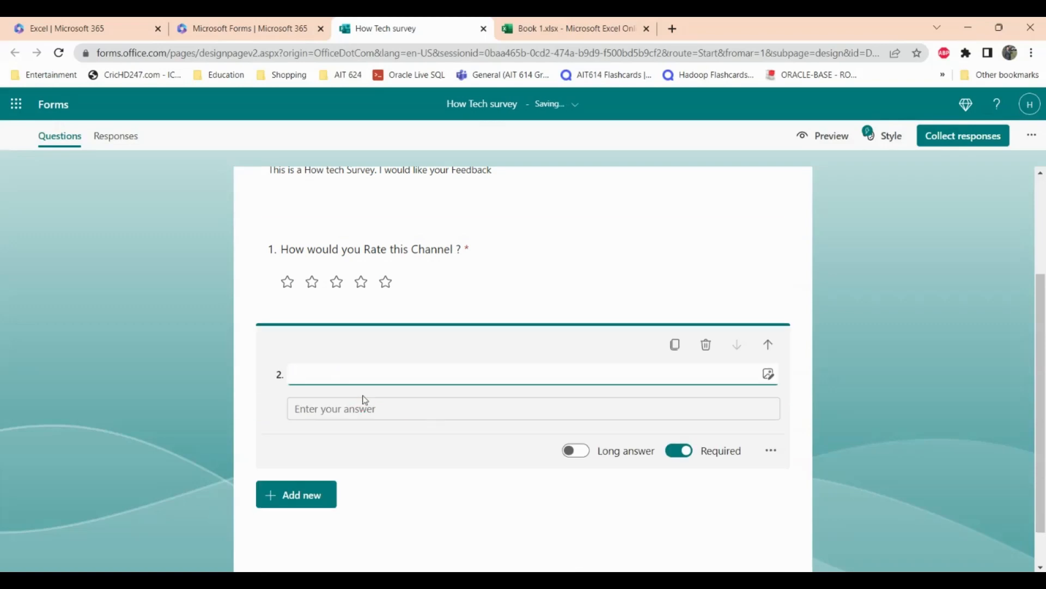
pyautogui.write('What is your Favorite ')
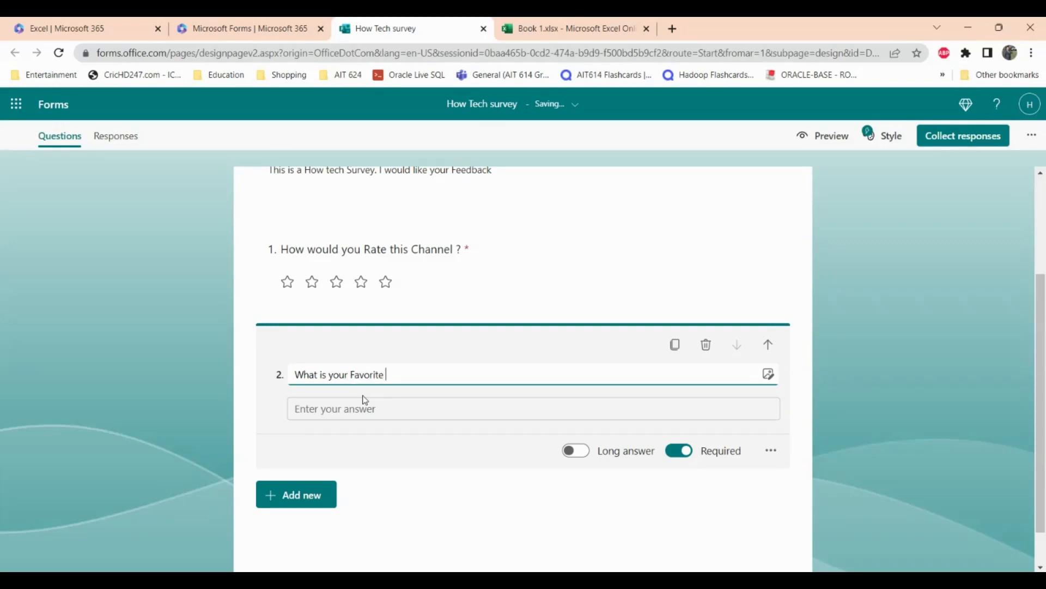
pyautogui.write('Vci')
pyautogui.write('eo in Ho')
pyautogui.write('w Te')
pyautogui.write('ch ')
pyautogui.write('?')
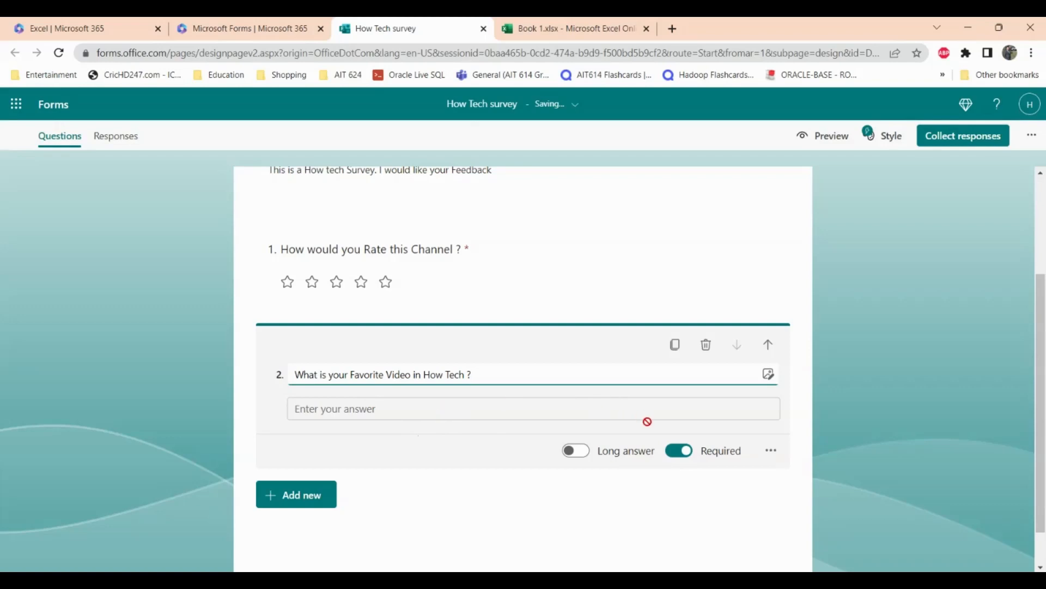
pyautogui.click(677, 456)
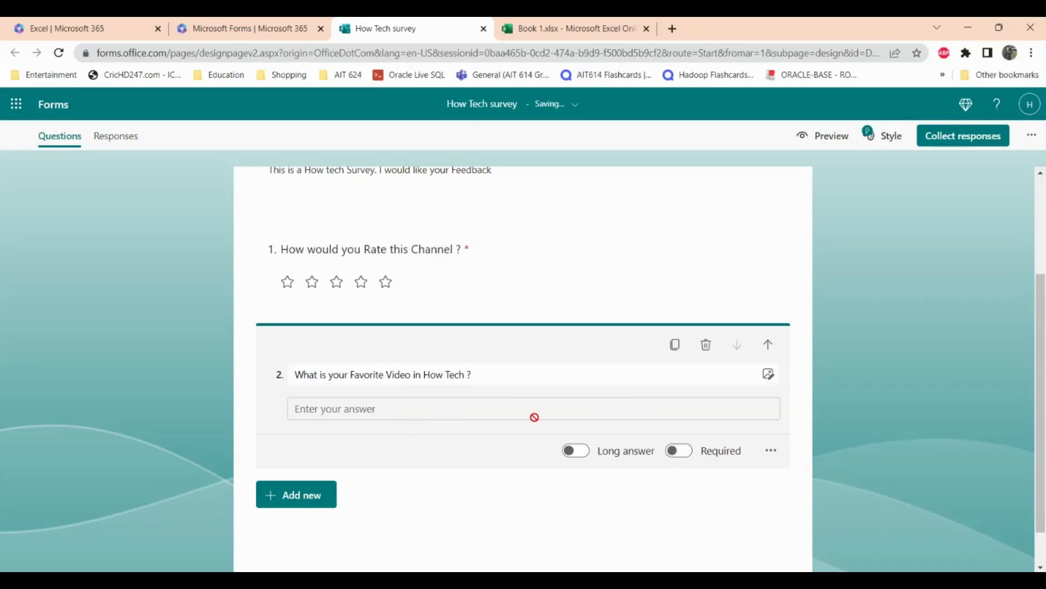
# - Add a choice question reading "Are you Subscribed to How Tech ?"
pyautogui.click(297, 498)
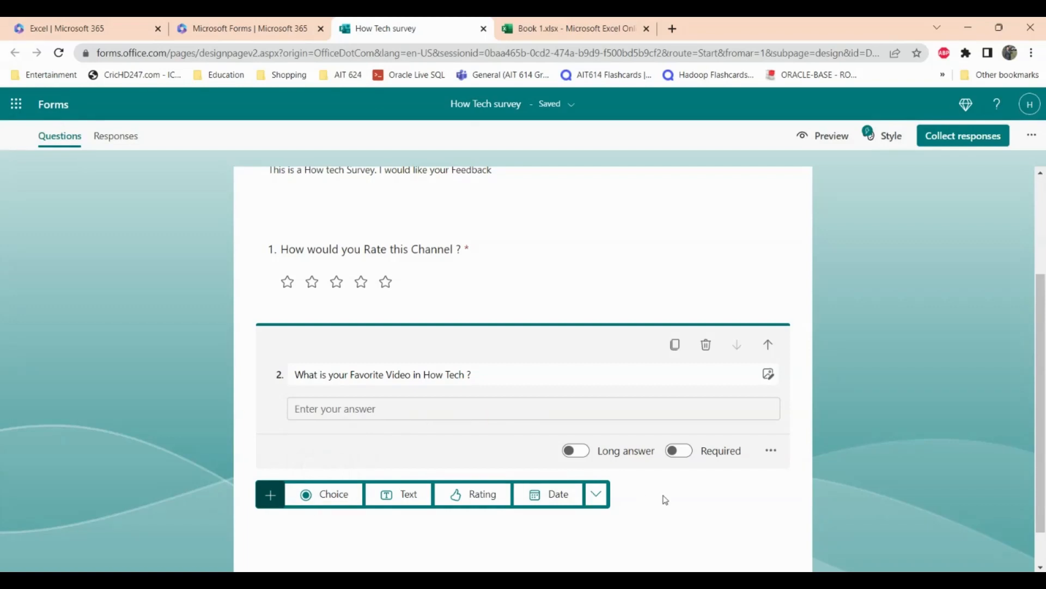
pyautogui.click(328, 497)
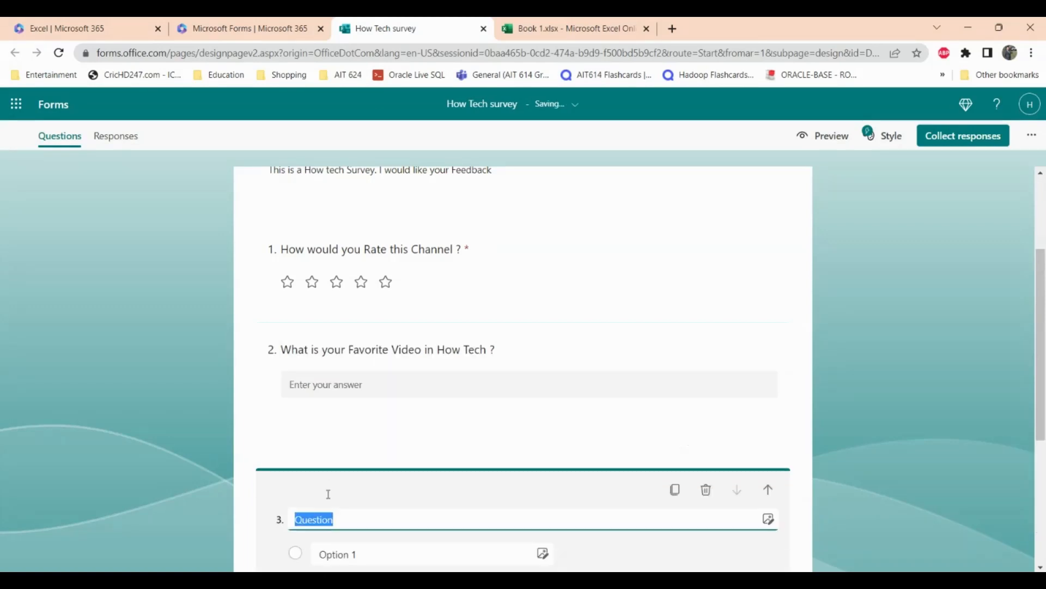
pyautogui.write('Are you su')
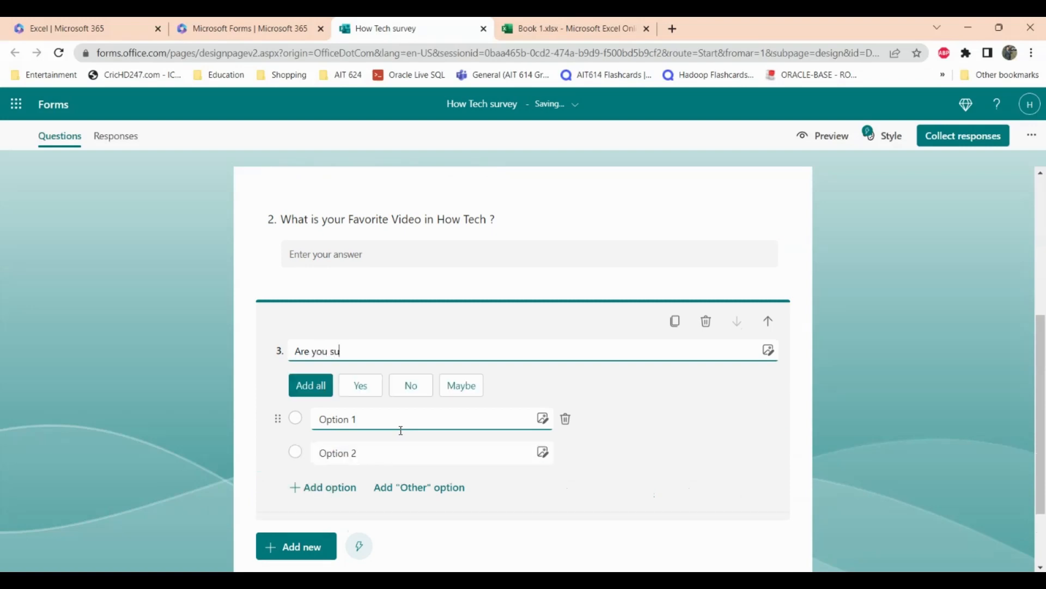
pyautogui.press('BackSpace')
pyautogui.press('BackSpace')
pyautogui.write('Subs')
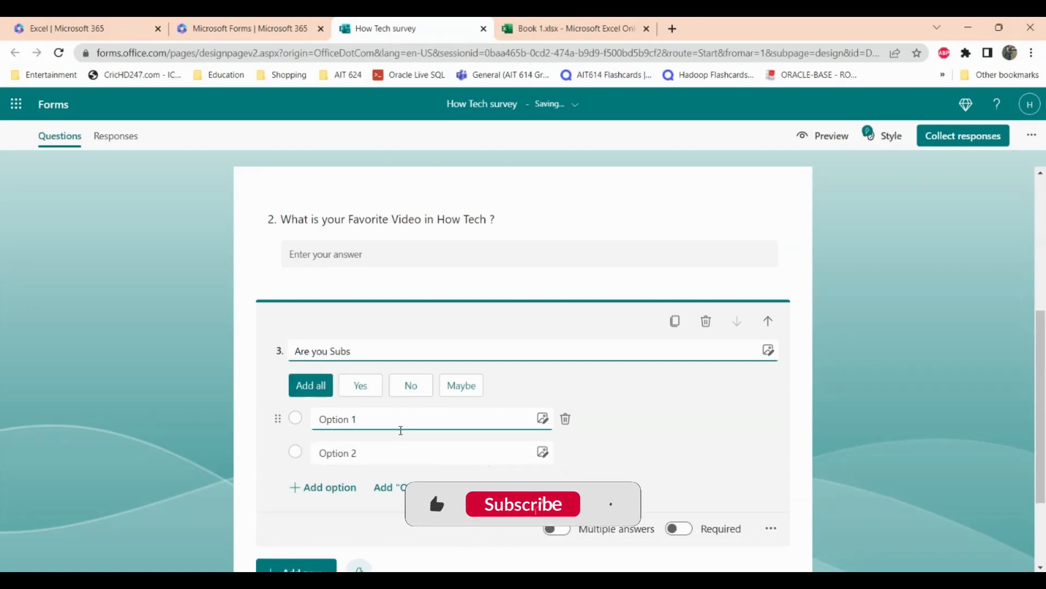
pyautogui.write('ribed')
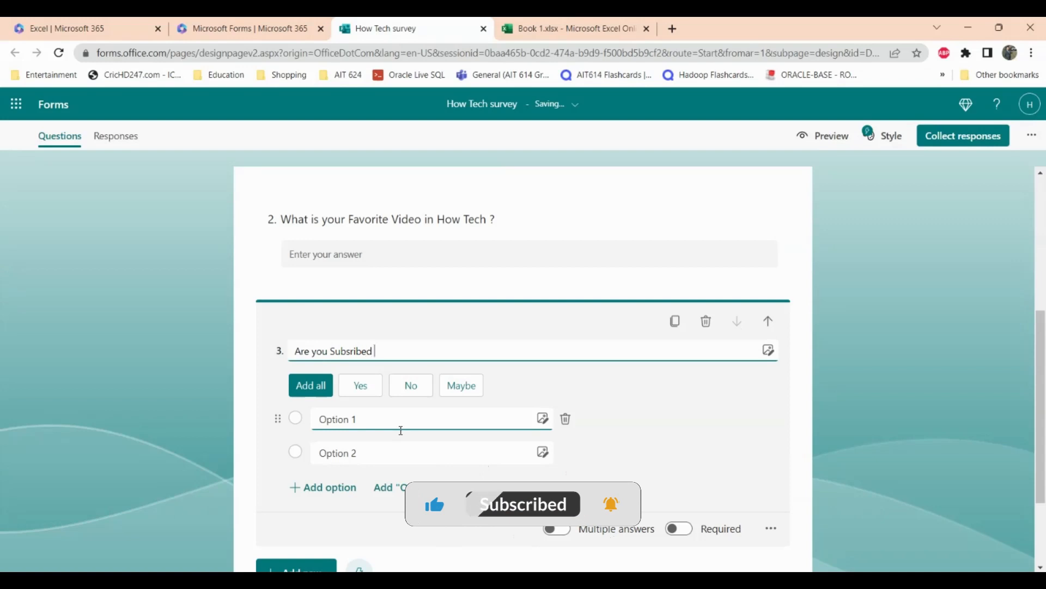
pyautogui.press('BackSpace')
pyautogui.press('BackSpace')
pyautogui.press('BackSpace')
pyautogui.press('BackSpace')
pyautogui.press('BackSpace')
pyautogui.write('cribed fo')
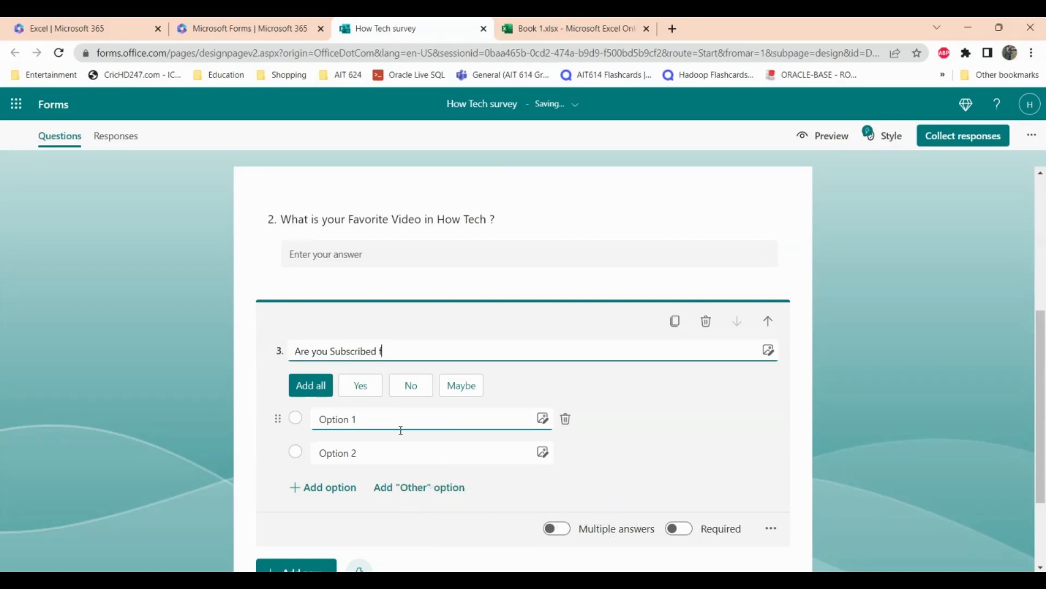
pyautogui.press('BackSpace')
pyautogui.write('to How ')
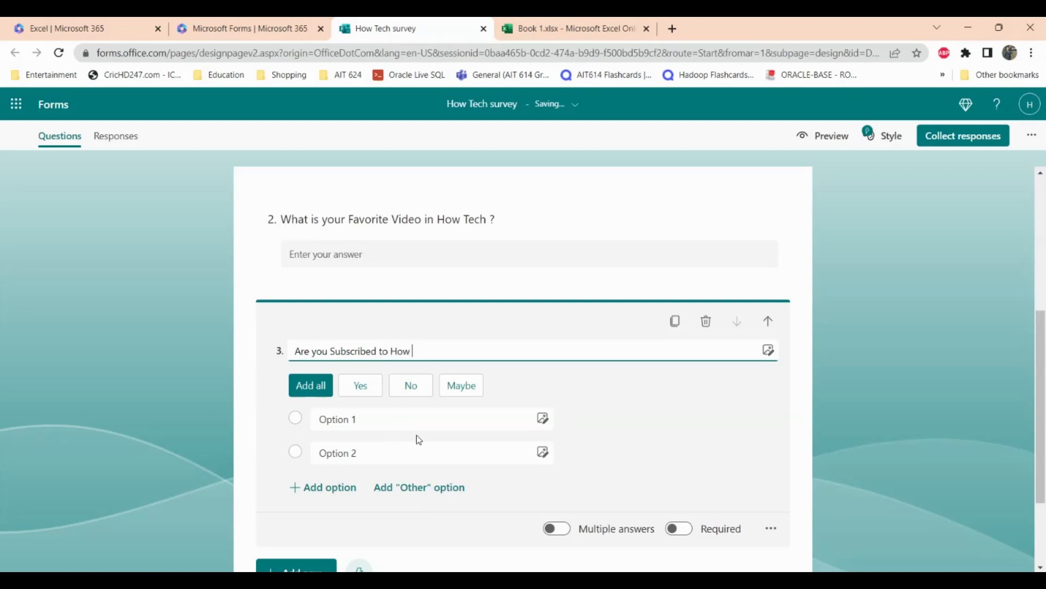
pyautogui.write('Tech ?')
# - Use the suggested answers Yes and No as the subscription question's options and make the question required
pyautogui.click(347, 387)
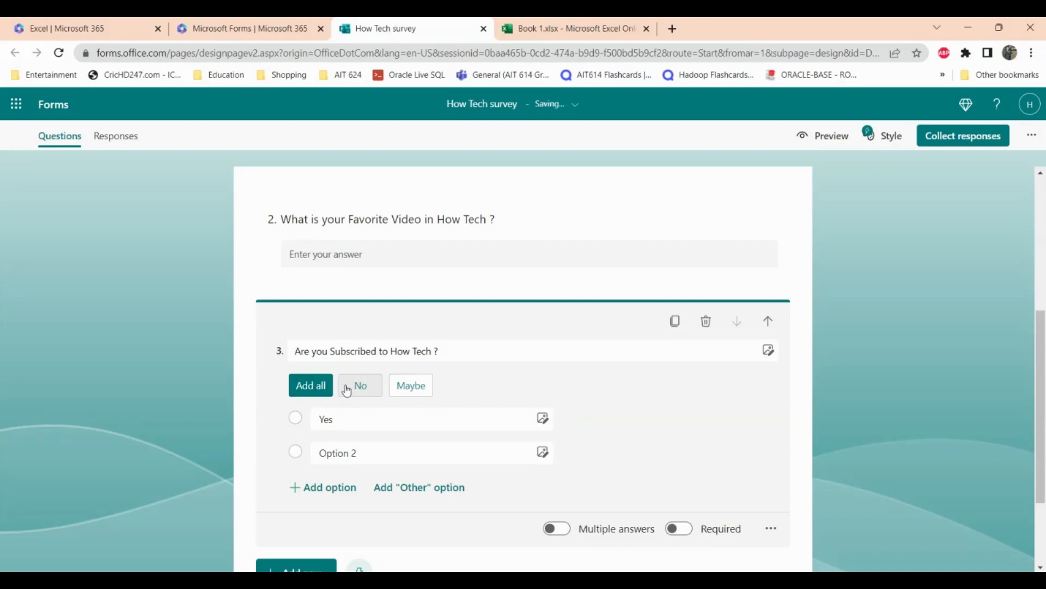
pyautogui.click(361, 388)
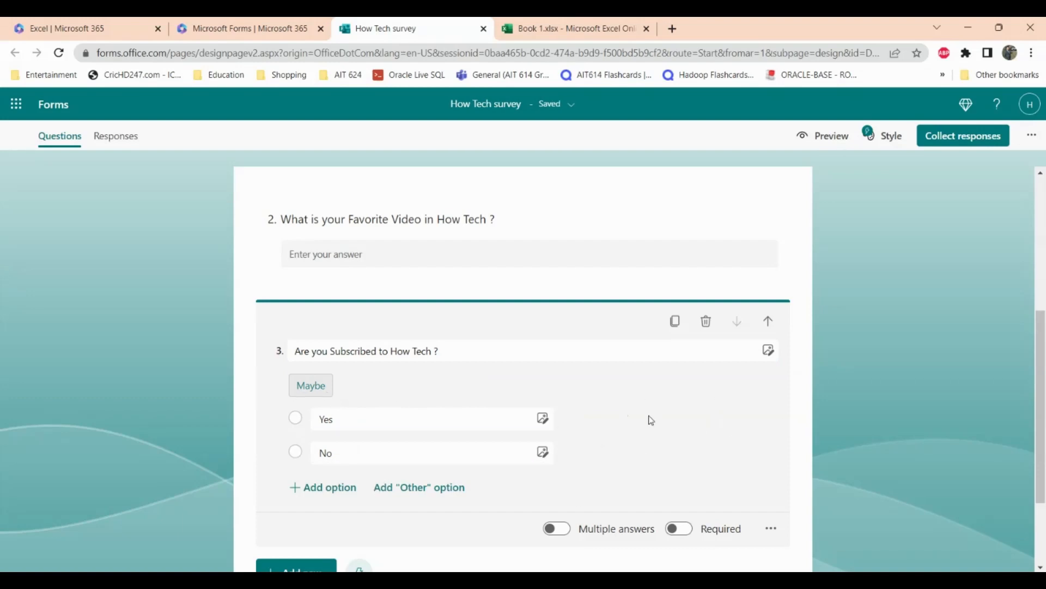
pyautogui.click(679, 529)
# - Add a short-answer text question reading "What Improvements I can make to this Channel ?" and make it optional
pyautogui.scroll(-2, 705, 466)
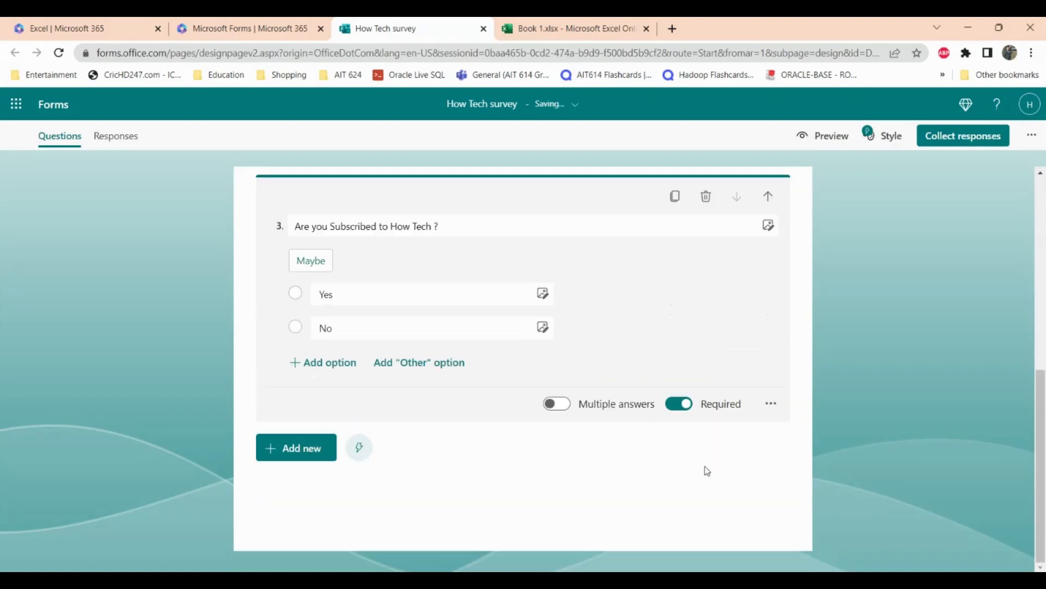
pyautogui.click(308, 451)
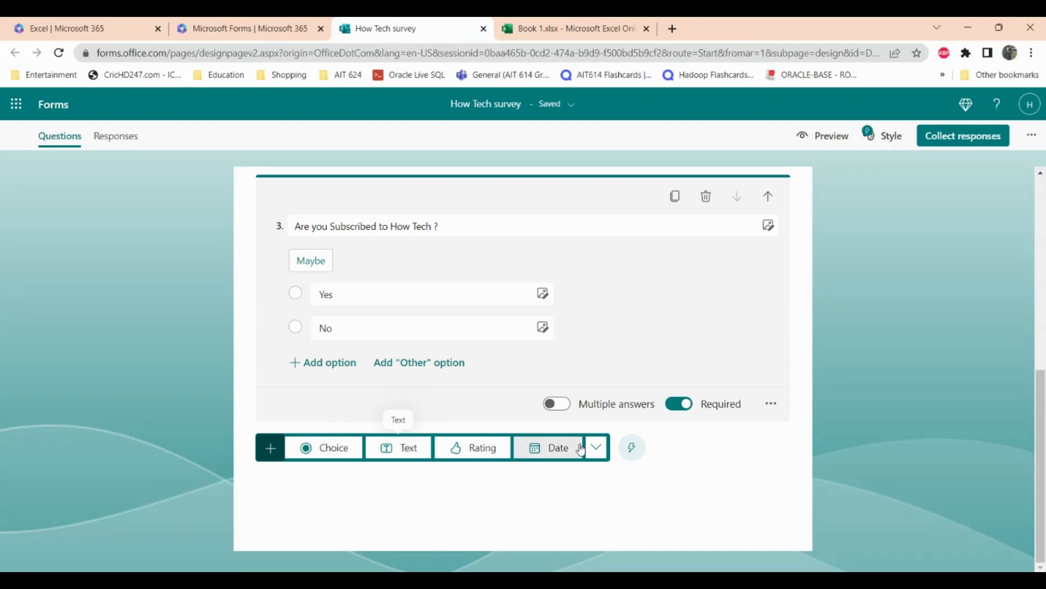
pyautogui.click(599, 451)
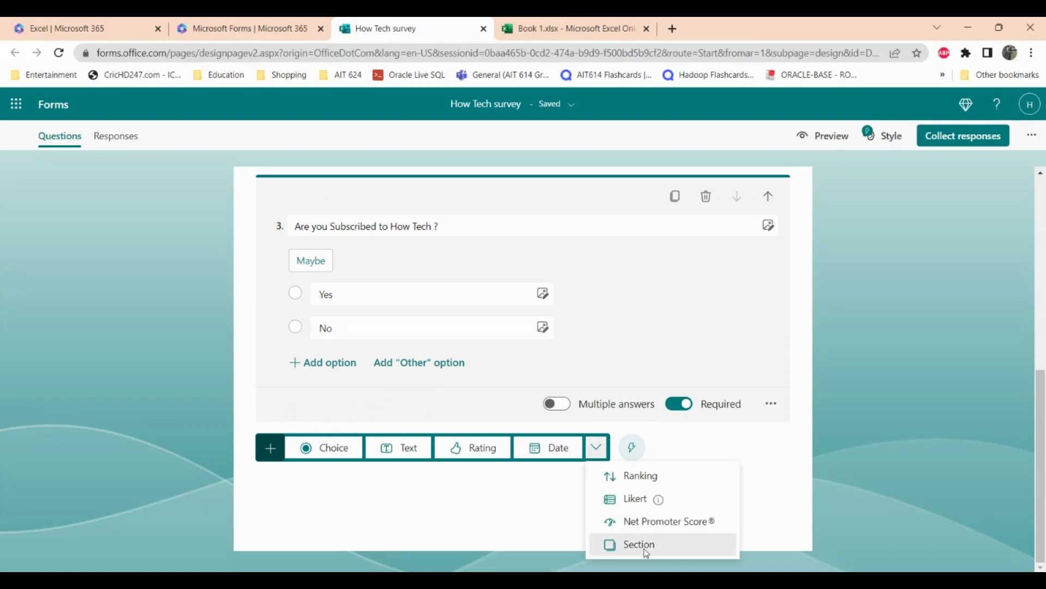
pyautogui.moveTo(635, 498)
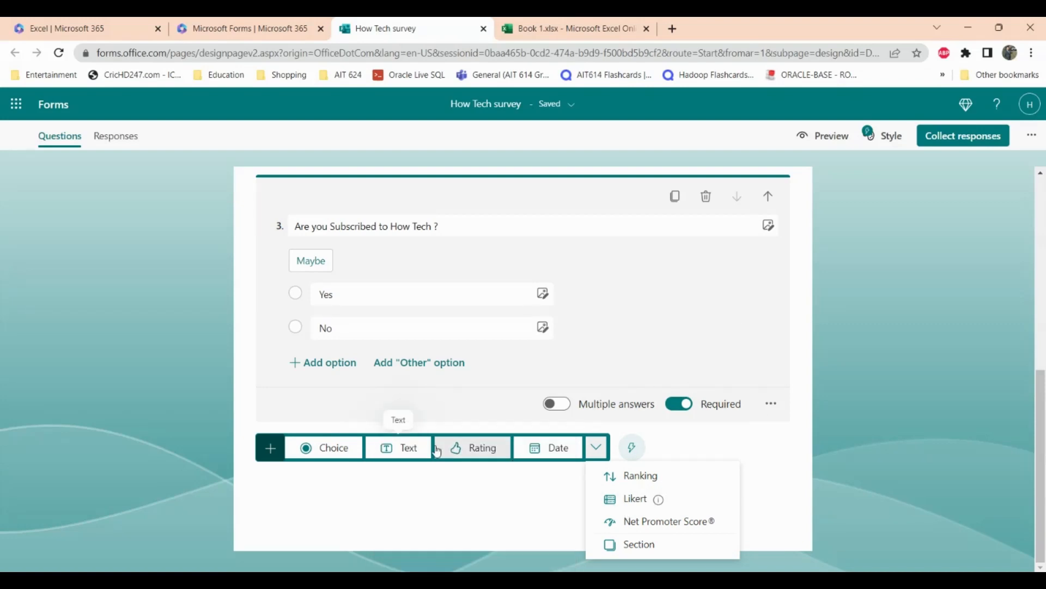
pyautogui.click(402, 456)
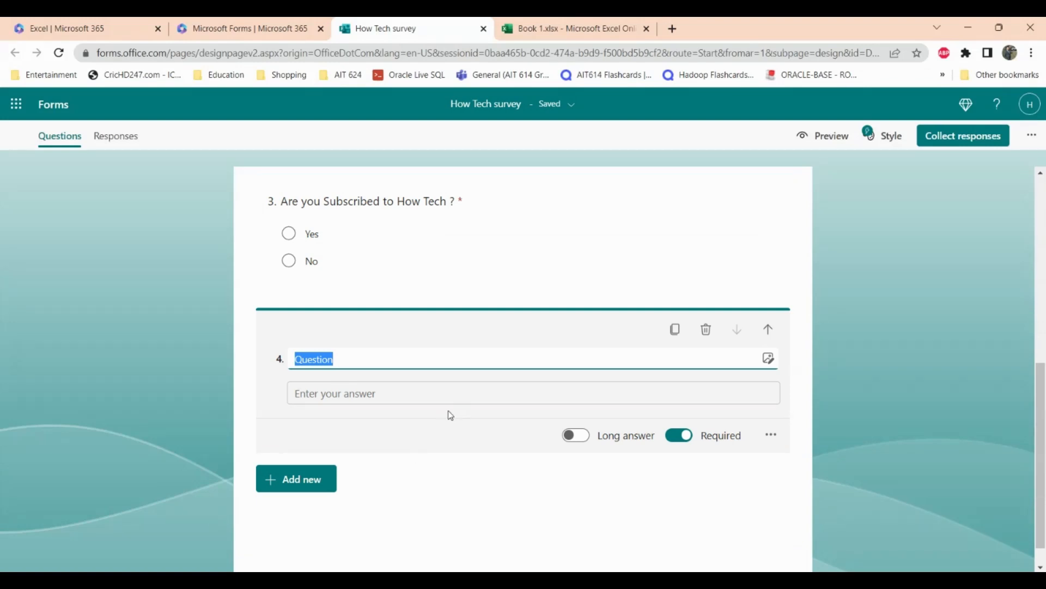
pyautogui.write('What Impr')
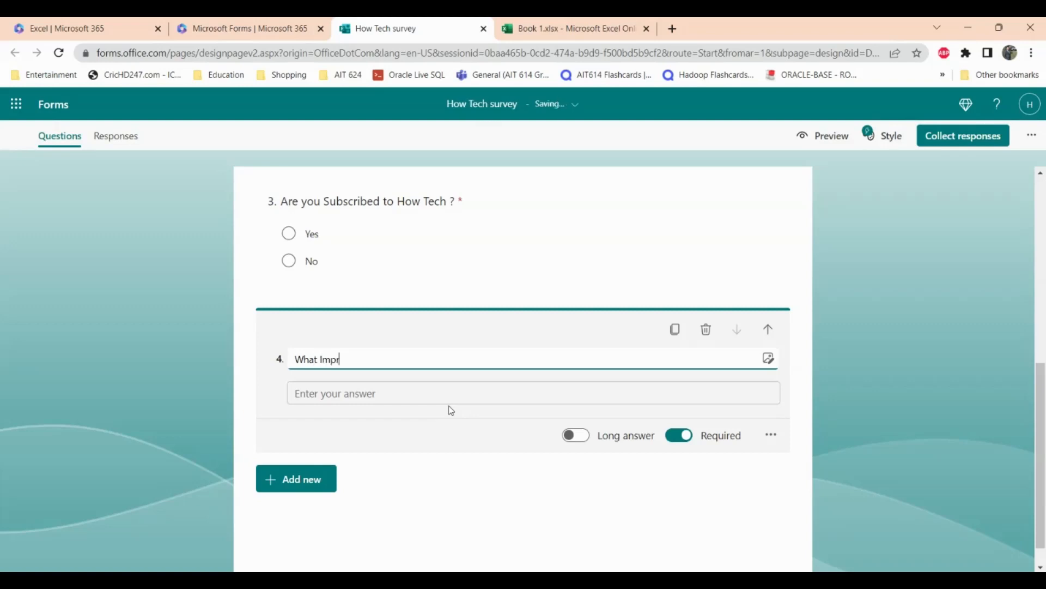
pyautogui.write('ovements I can make to this')
pyautogui.press('BackSpace')
pyautogui.press('BackSpace')
pyautogui.press('BackSpace')
pyautogui.press('BackSpace')
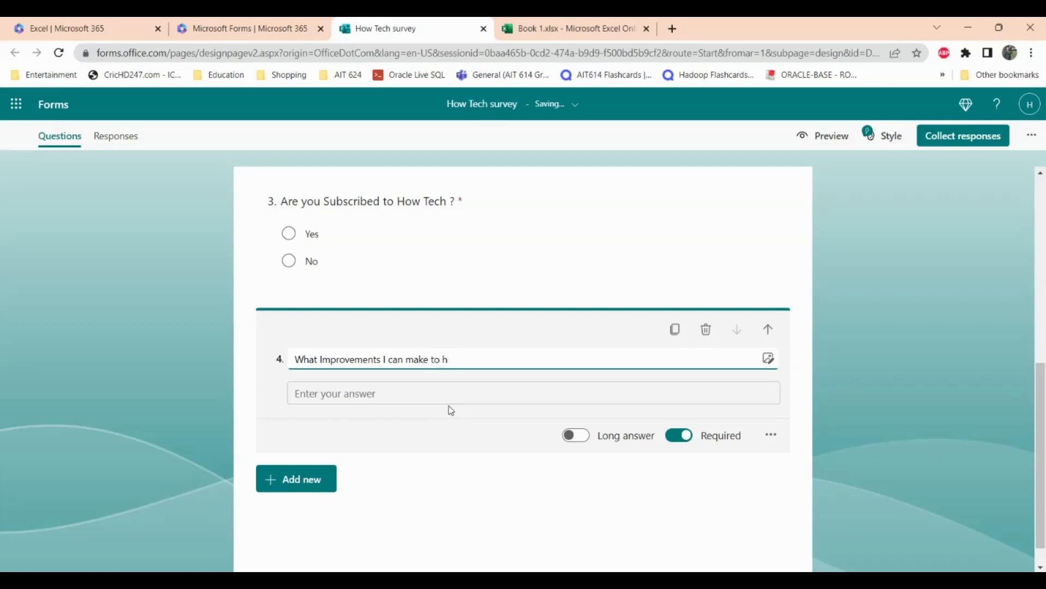
pyautogui.write('this Channel ?')
pyautogui.click(679, 435)
# - Copy the survey's response-collection link and switch the link to a shortened URL
pyautogui.scroll(6, 563, 474)
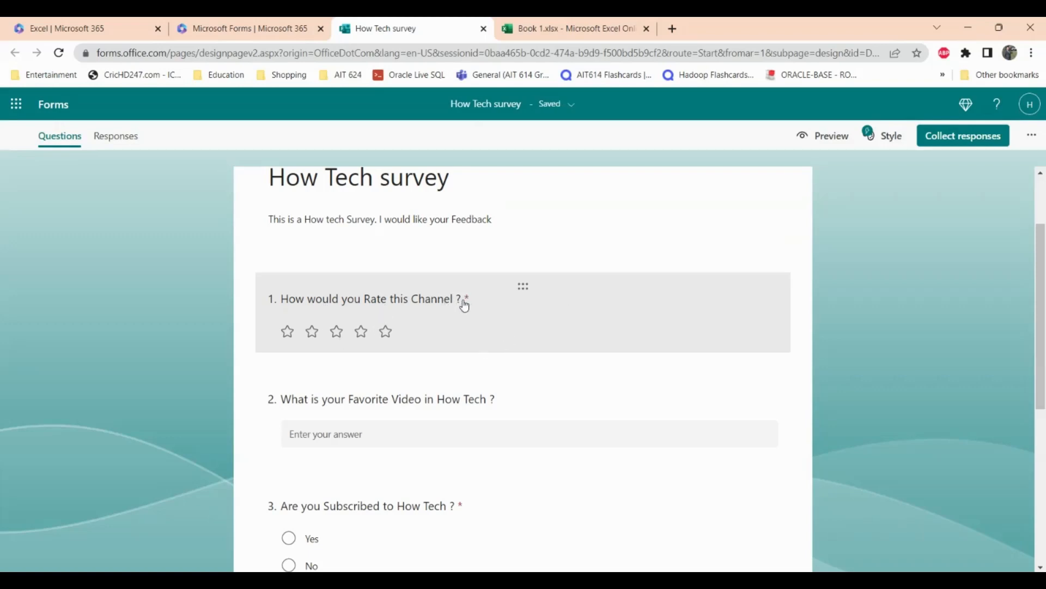
pyautogui.scroll(-3, 492, 362)
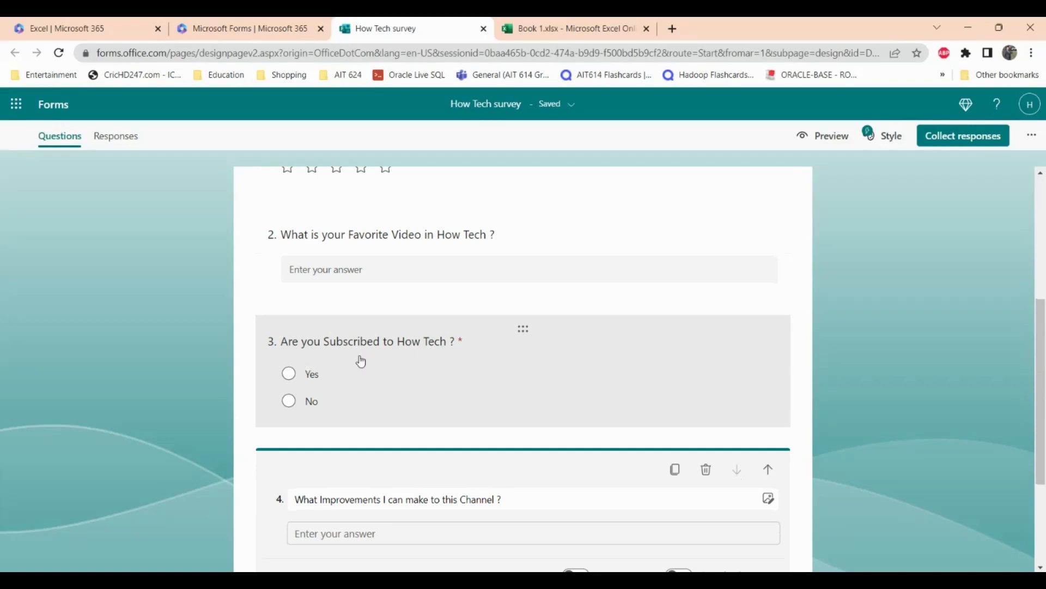
pyautogui.scroll(-2, 477, 371)
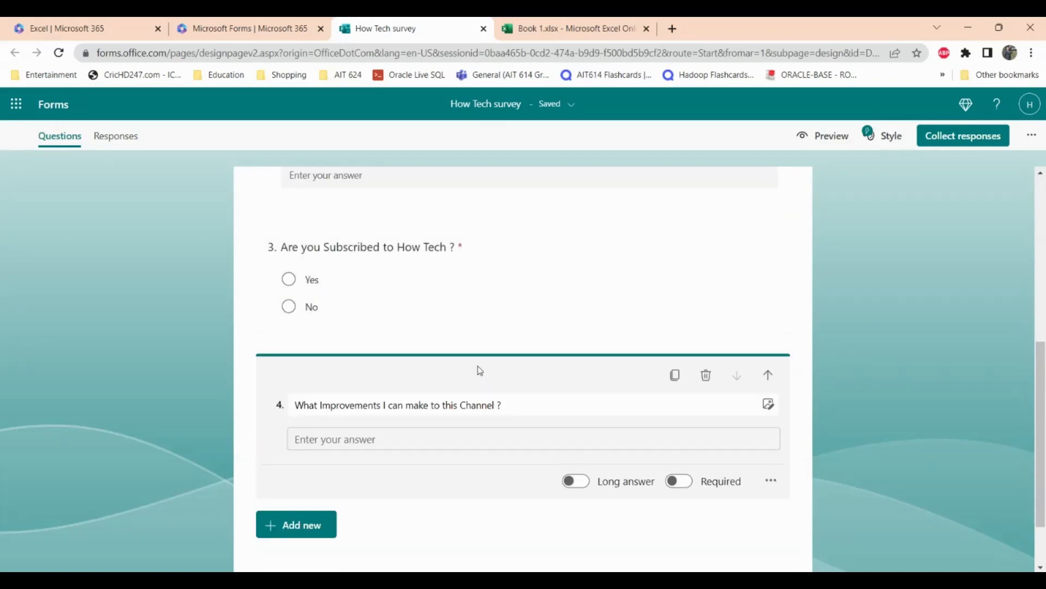
pyautogui.scroll(5, 730, 367)
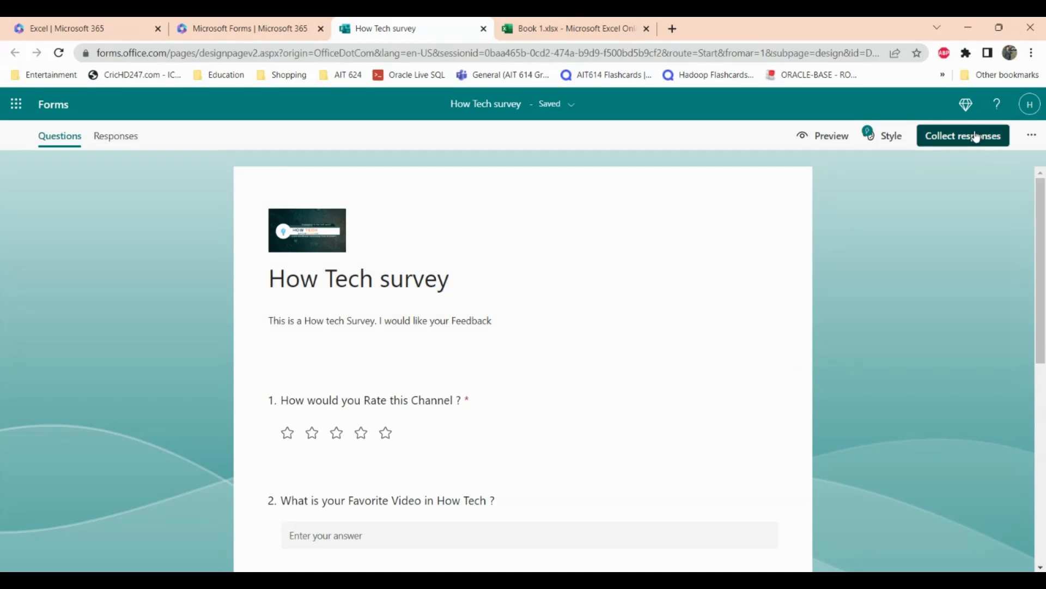
pyautogui.click(975, 137)
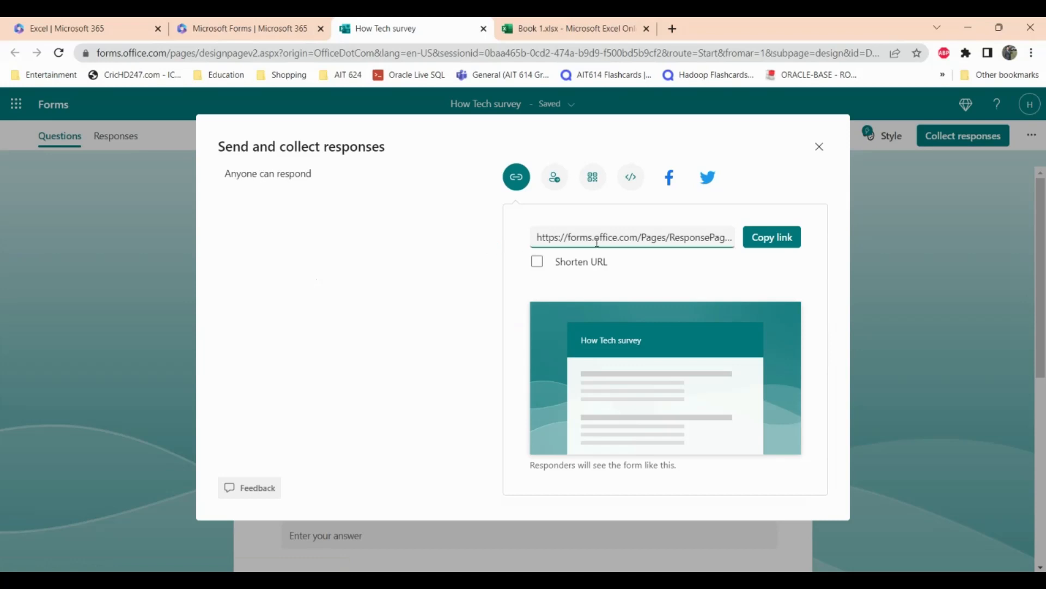
pyautogui.click(785, 238)
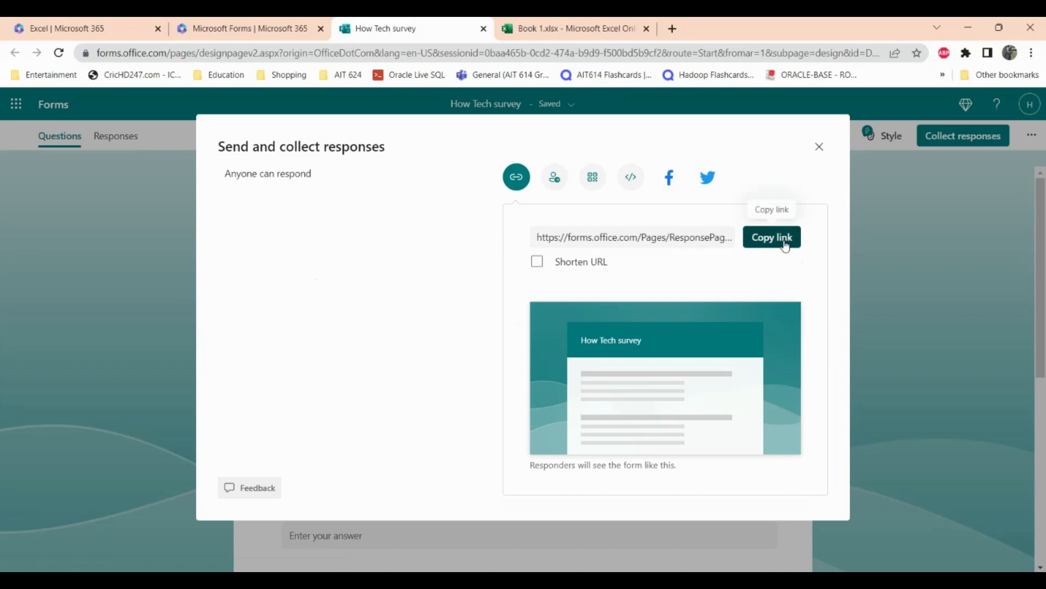
pyautogui.click(537, 262)
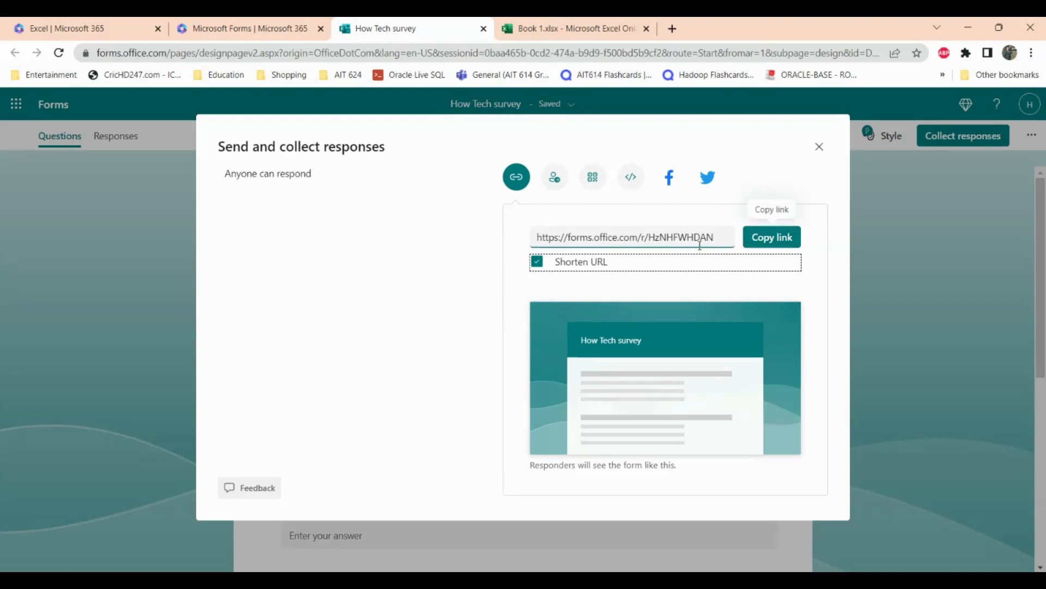
# - Copy the survey's shortened link and open it in a new browser tab
pyautogui.click(774, 243)
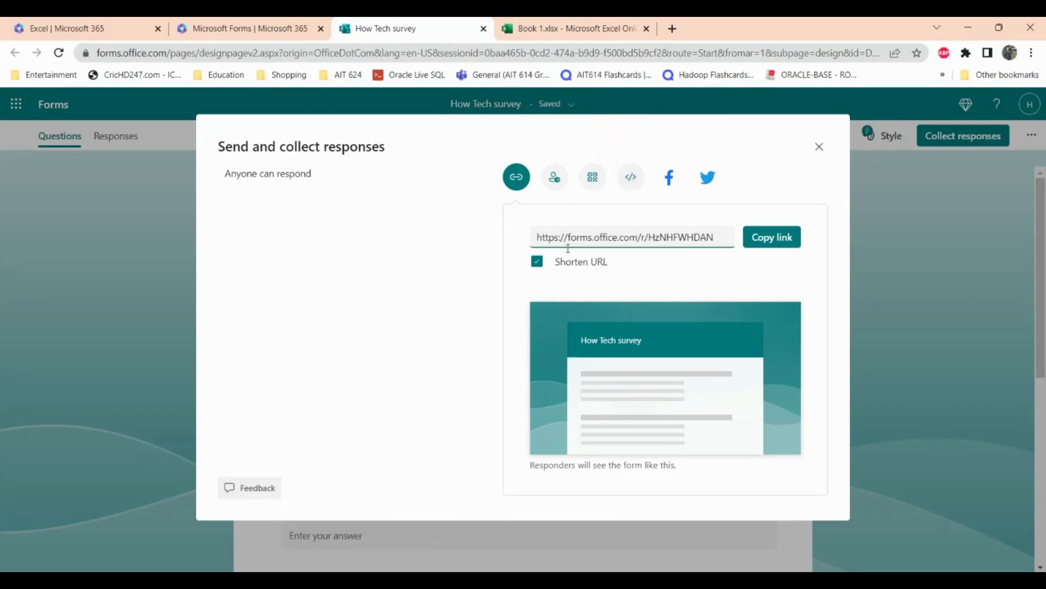
pyautogui.click(774, 243)
pyautogui.click(674, 29)
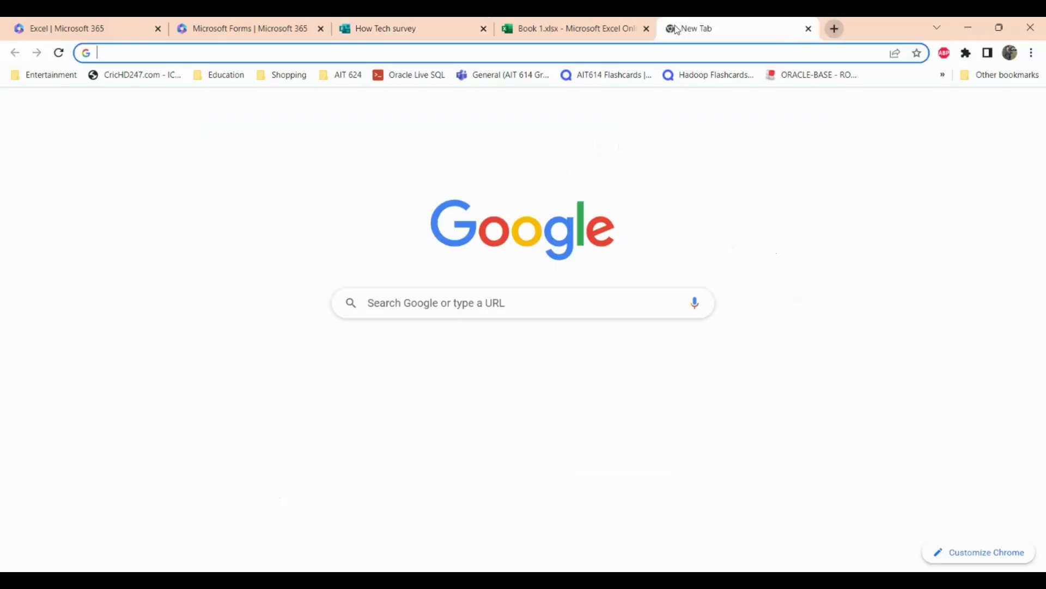
pyautogui.hotkey('ctrl', 'v')
pyautogui.press('Return')
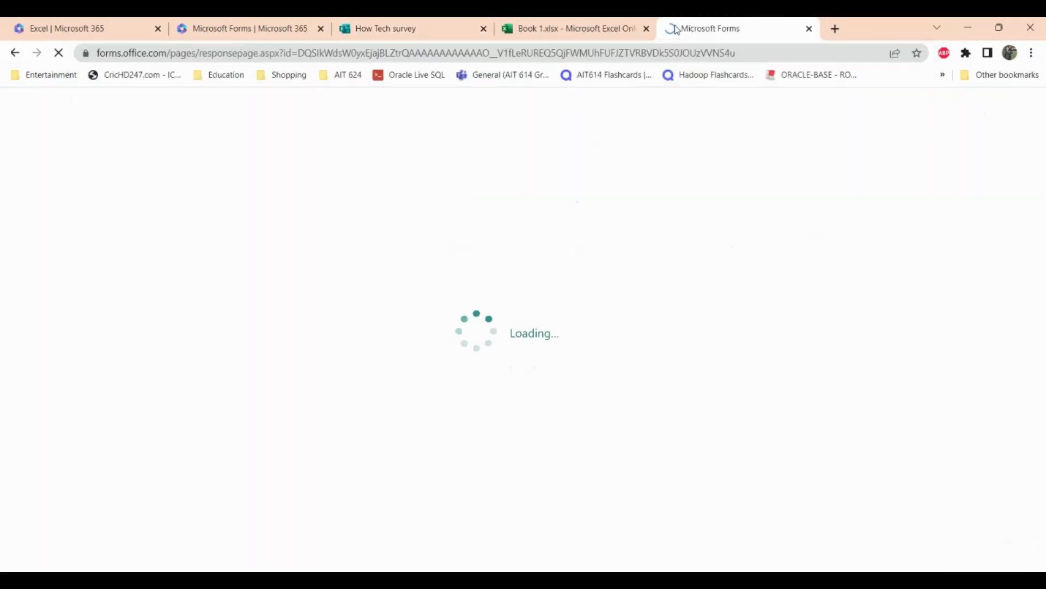
# - Rate the channel five stars and answer the favorite-video question with "Form Video"
pyautogui.scroll(-3, 624, 297)
pyautogui.scroll(-1, 624, 295)
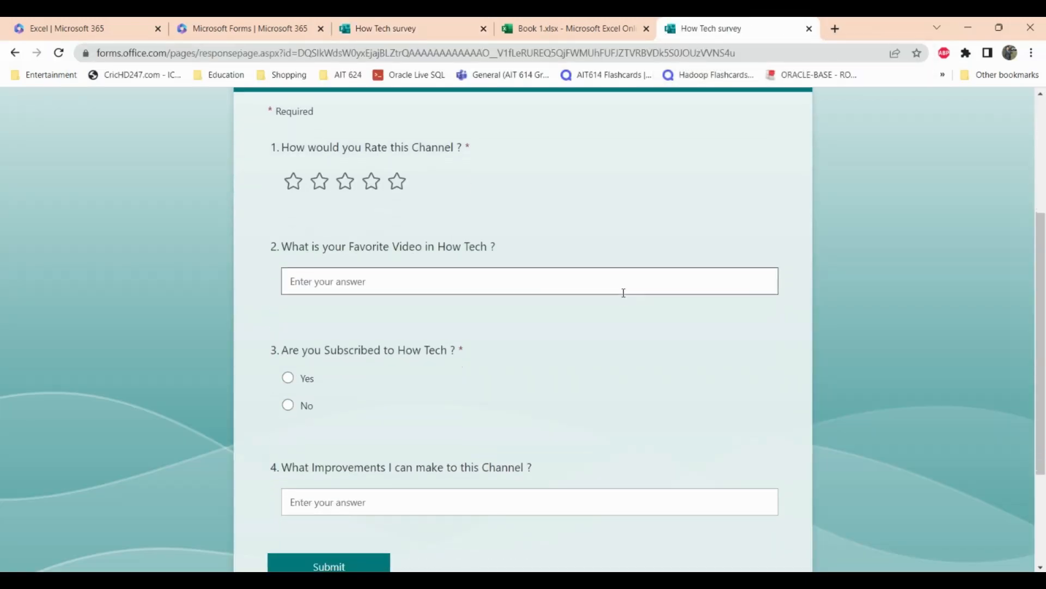
pyautogui.scroll(4, 624, 293)
pyautogui.scroll(-1, 622, 297)
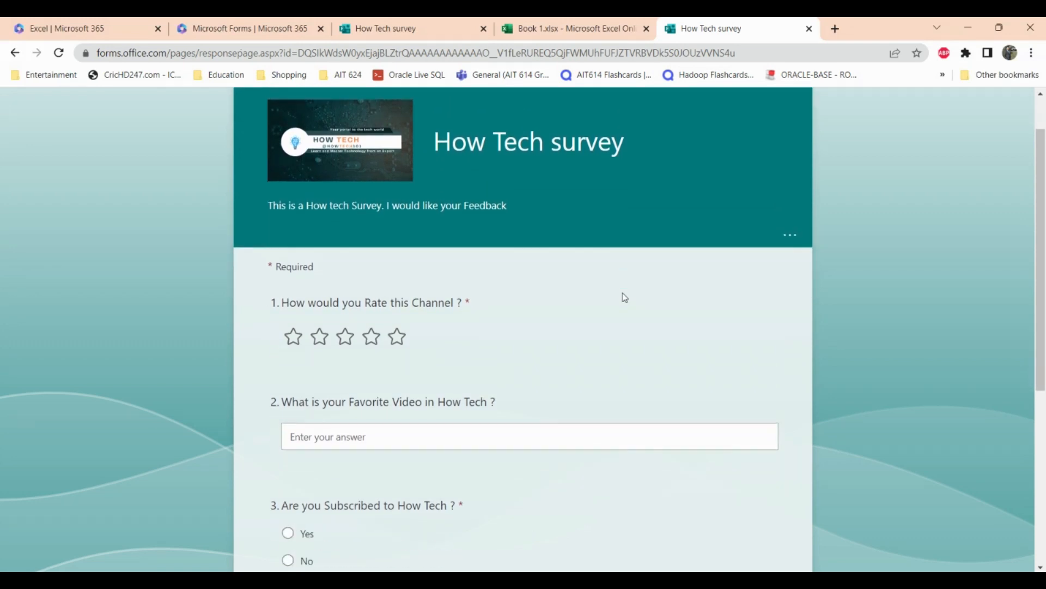
pyautogui.scroll(1, 624, 297)
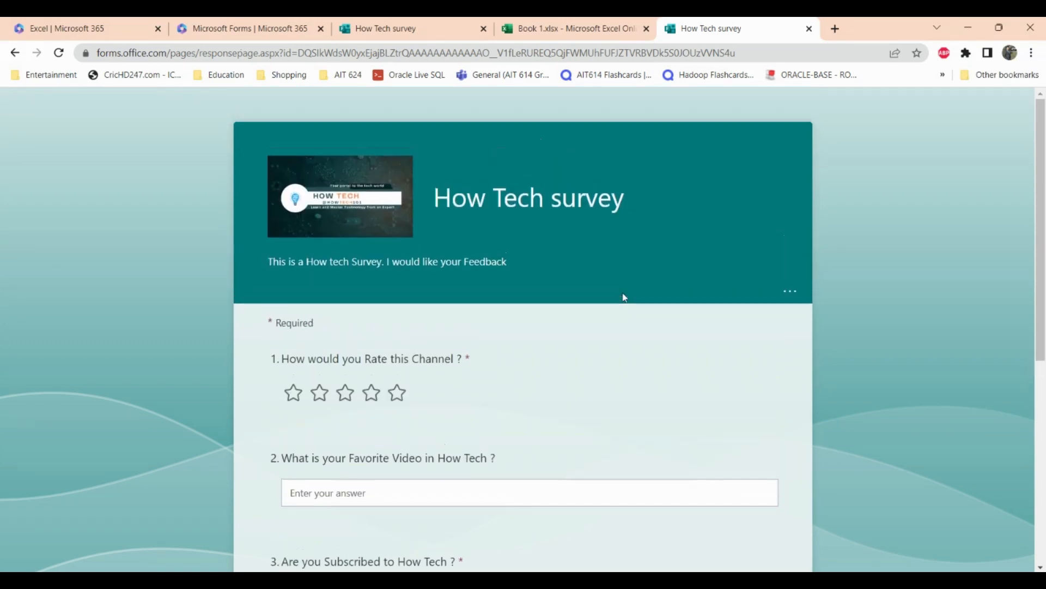
pyautogui.scroll(-1, 624, 296)
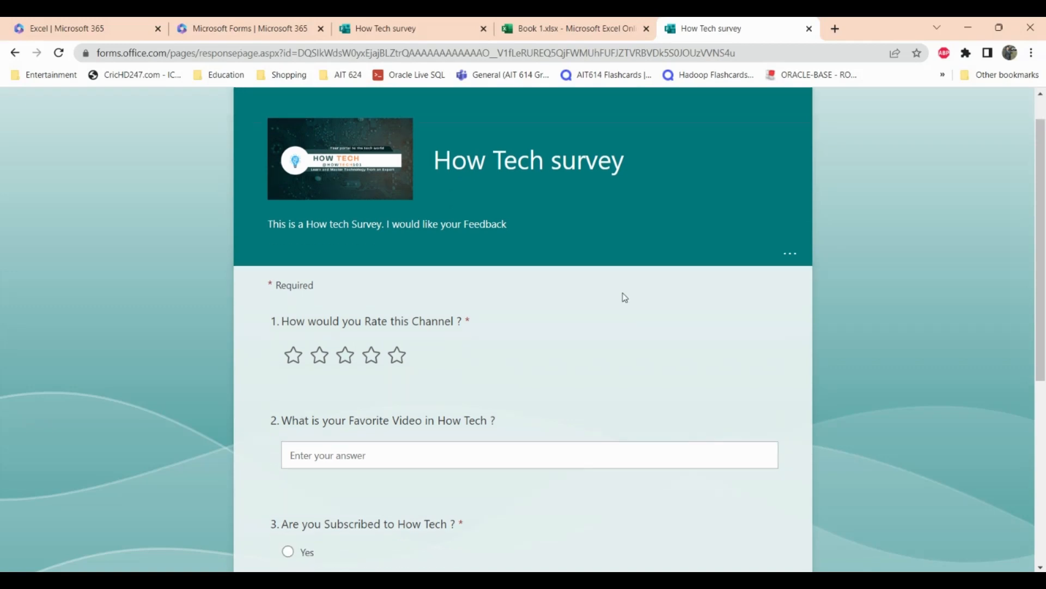
pyautogui.click(397, 323)
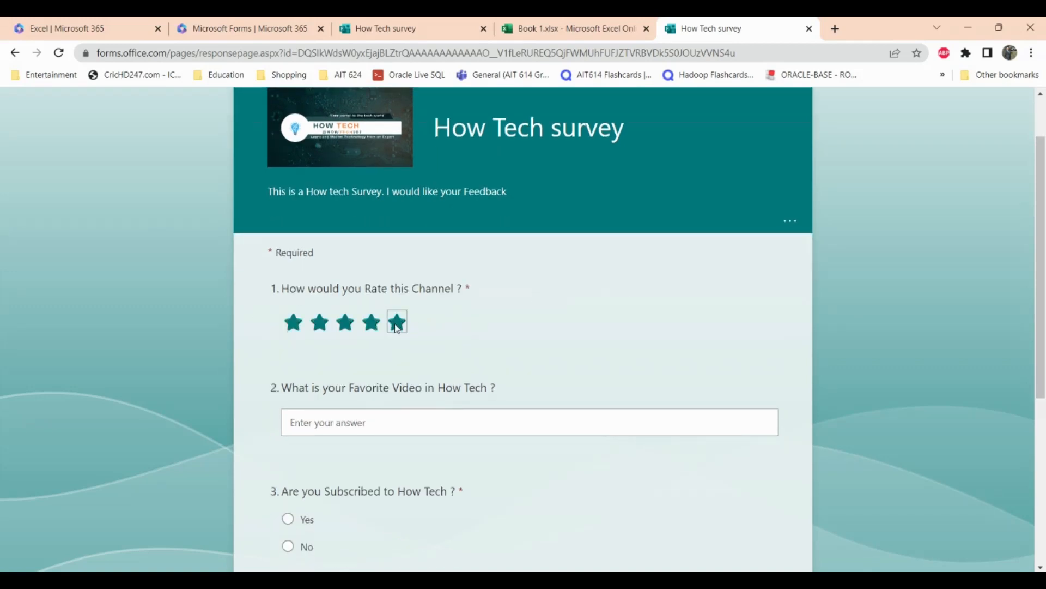
pyautogui.scroll(-1, 509, 350)
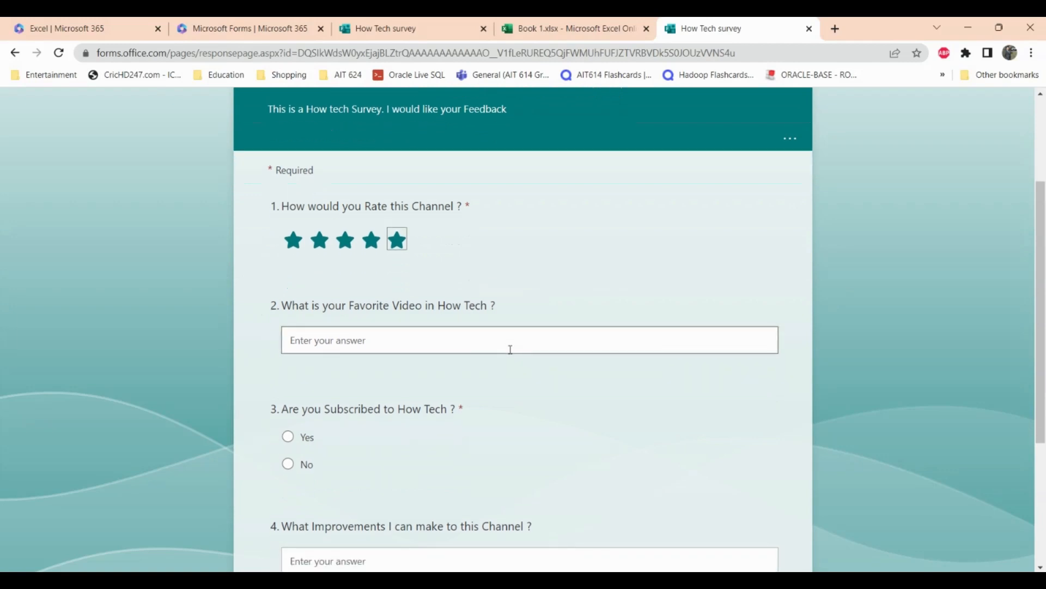
pyautogui.click(487, 345)
pyautogui.write('Fo')
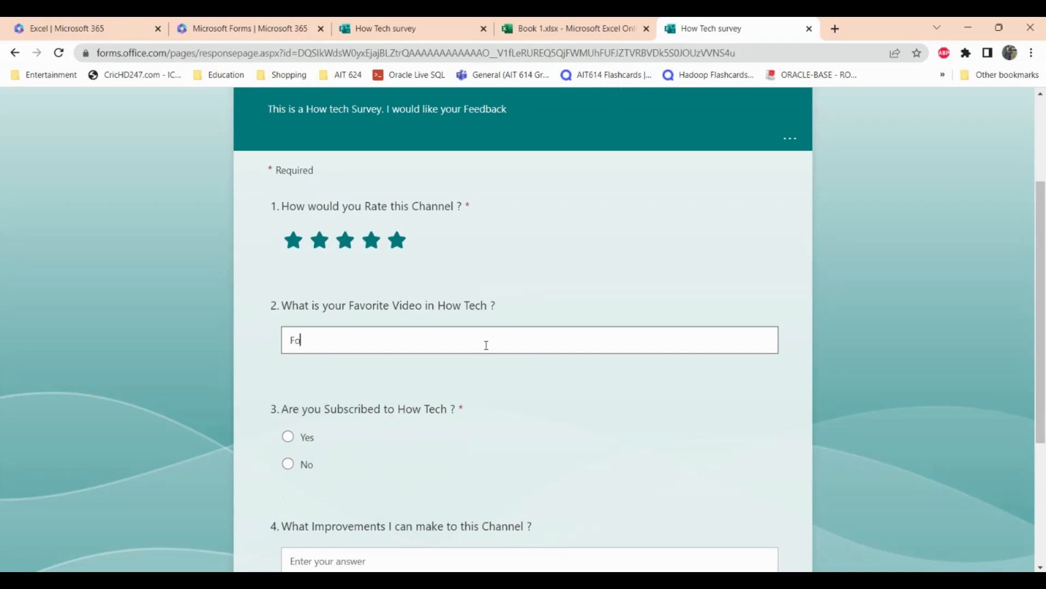
pyautogui.write('rm Video')
# - Answer Yes to the subscription question, enter "Nothing at the moment" for improvements, and submit the response
pyautogui.scroll(-3, 476, 359)
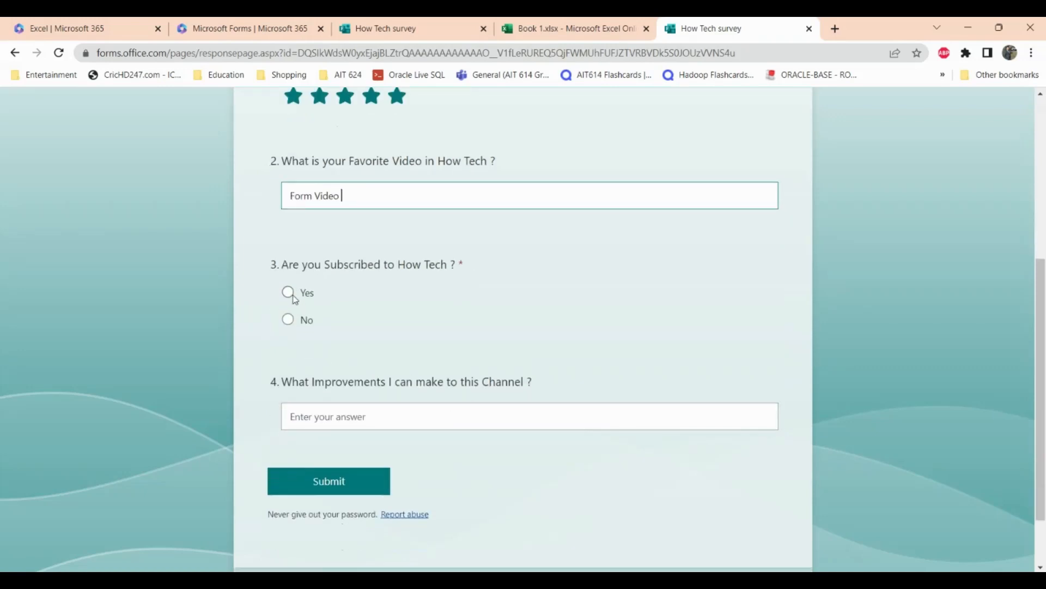
pyautogui.click(288, 293)
pyautogui.click(348, 416)
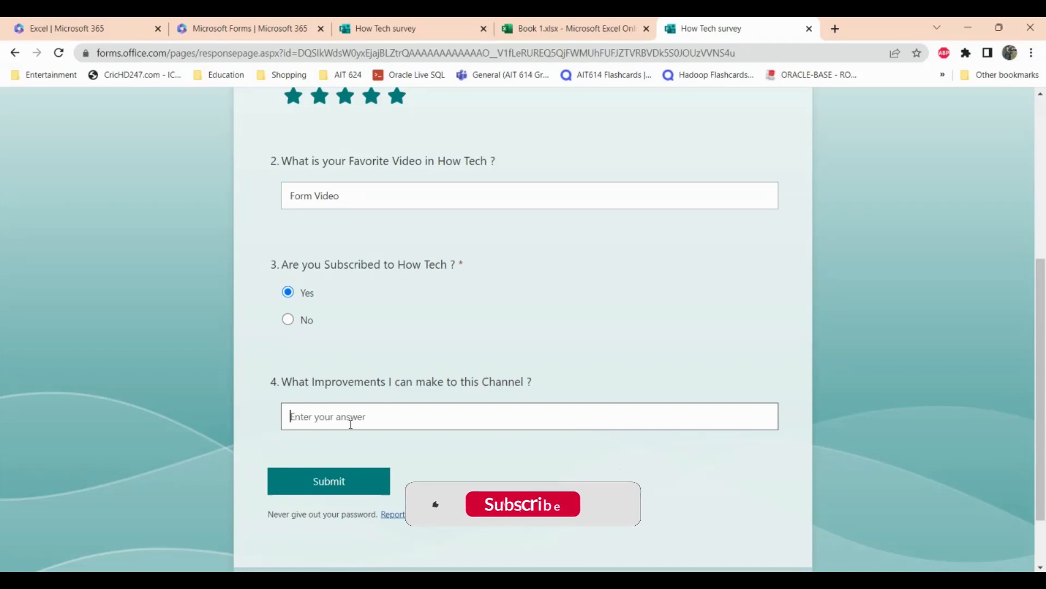
pyautogui.write('Nothing at')
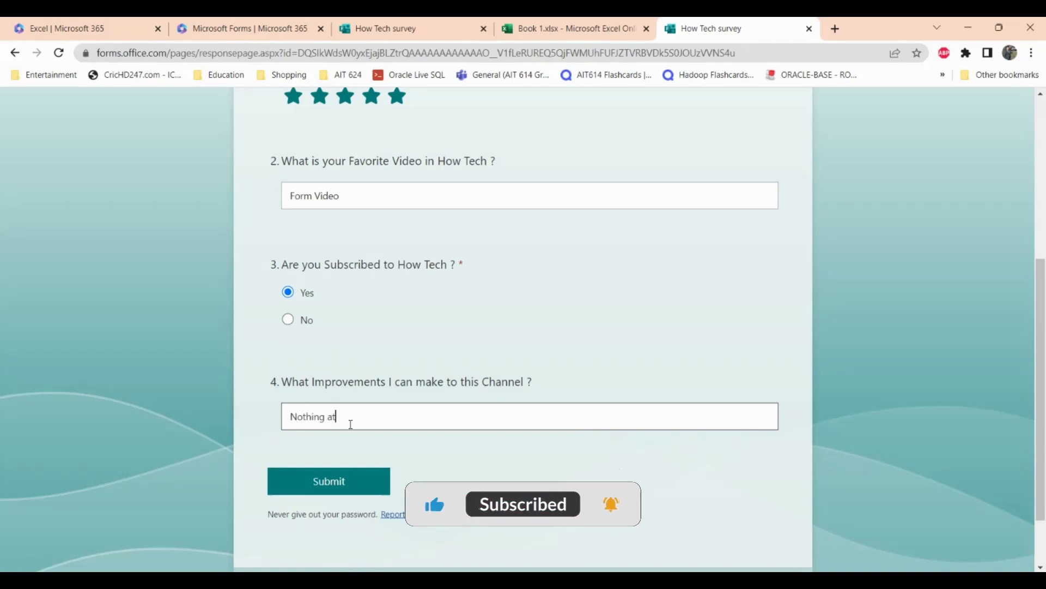
pyautogui.write(' the moment')
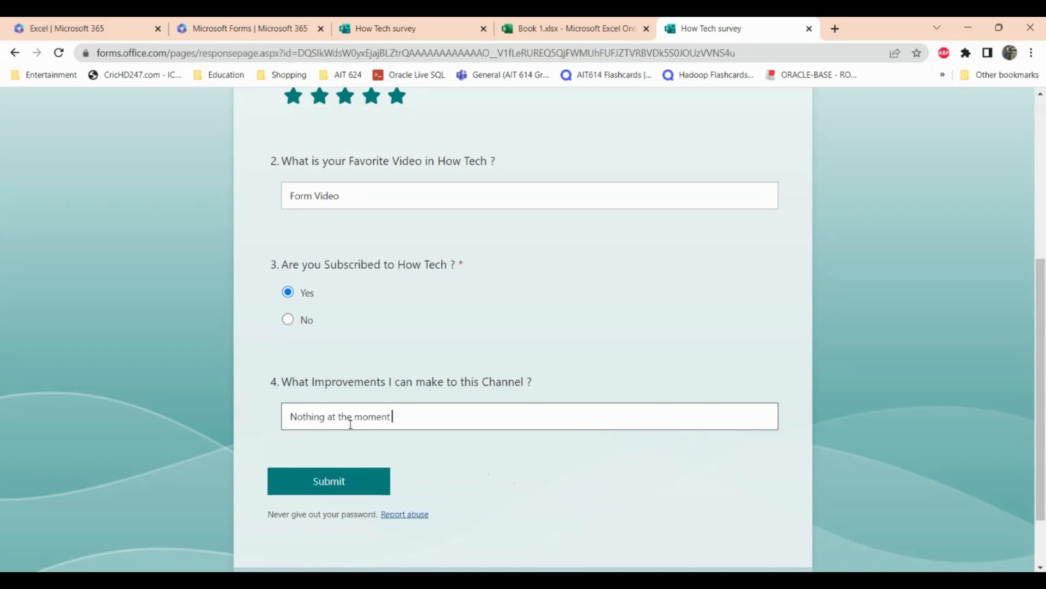
pyautogui.click(347, 491)
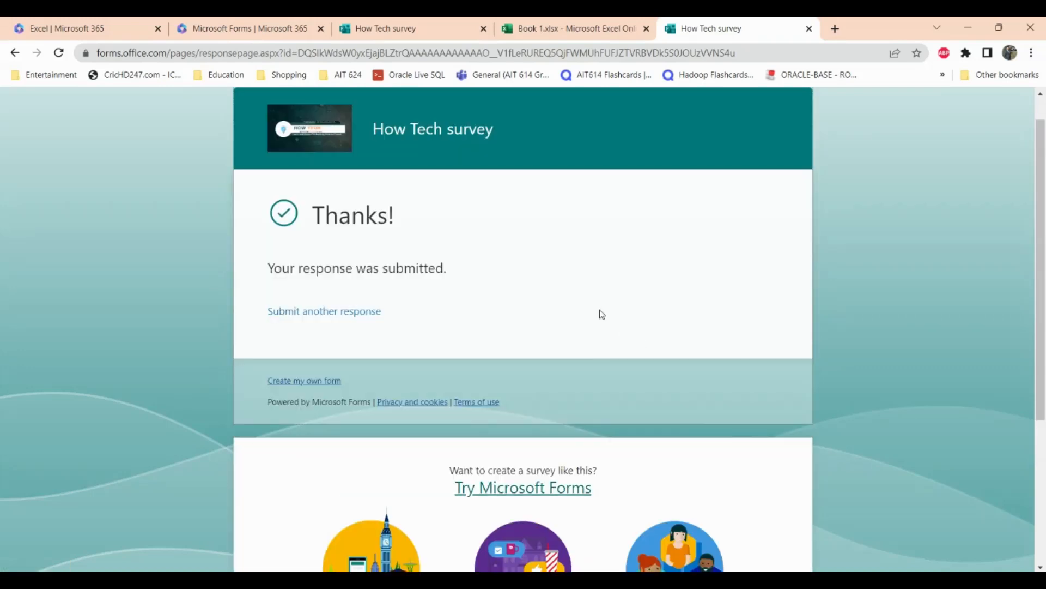
# - Return to the survey's editing page, close the sharing dialog and examine the response summary for each question
pyautogui.click(400, 25)
pyautogui.click(819, 146)
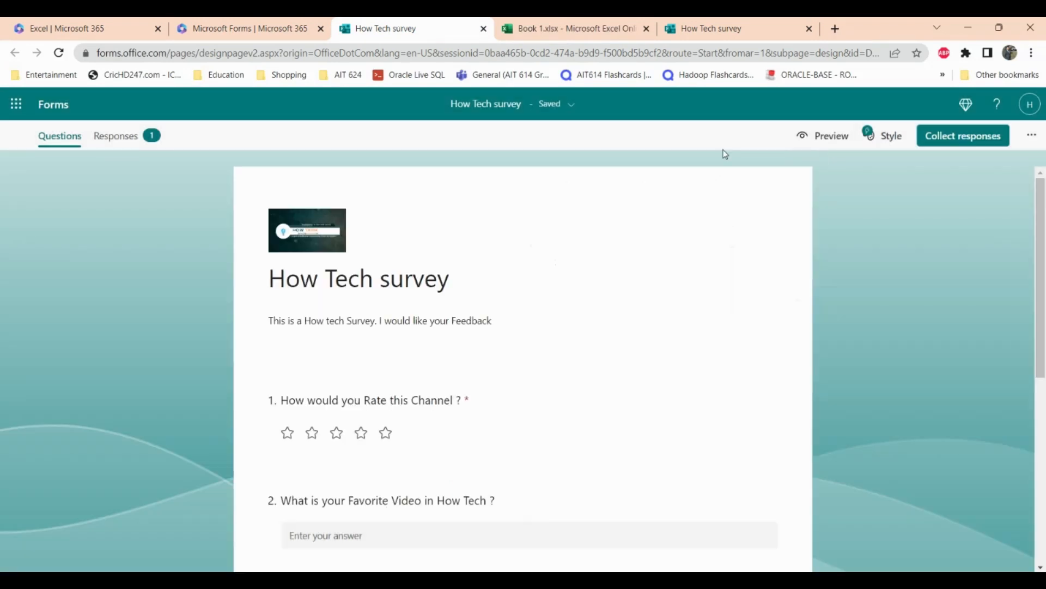
pyautogui.click(104, 137)
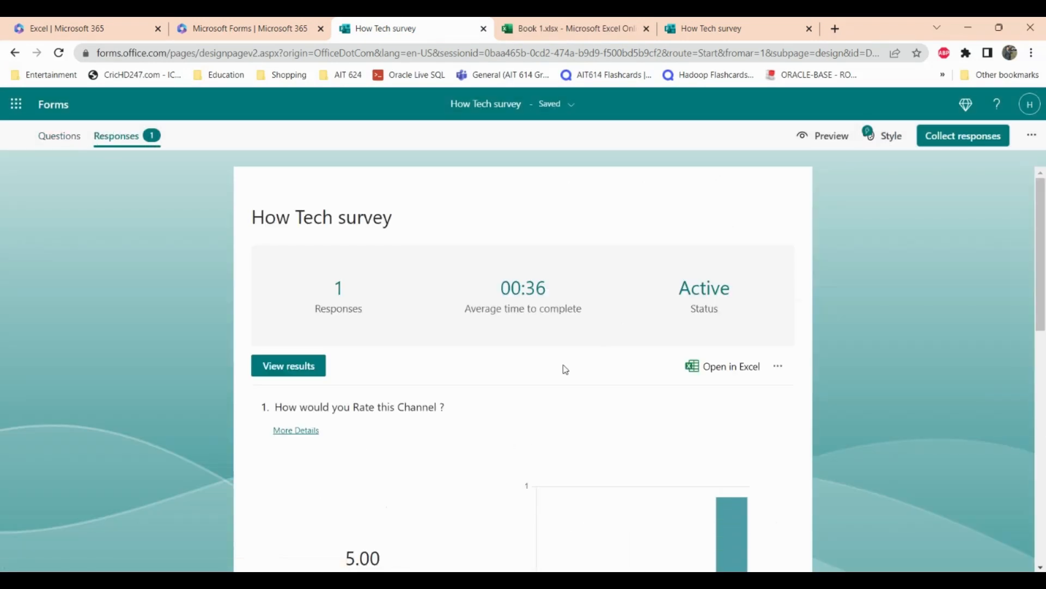
pyautogui.scroll(-3, 565, 369)
pyautogui.scroll(3, 565, 369)
pyautogui.scroll(-3, 565, 370)
pyautogui.scroll(3, 565, 370)
pyautogui.scroll(-1, 561, 366)
pyautogui.scroll(1, 561, 367)
# - Open the survey's settings and review the available options for responses
pyautogui.click(1032, 135)
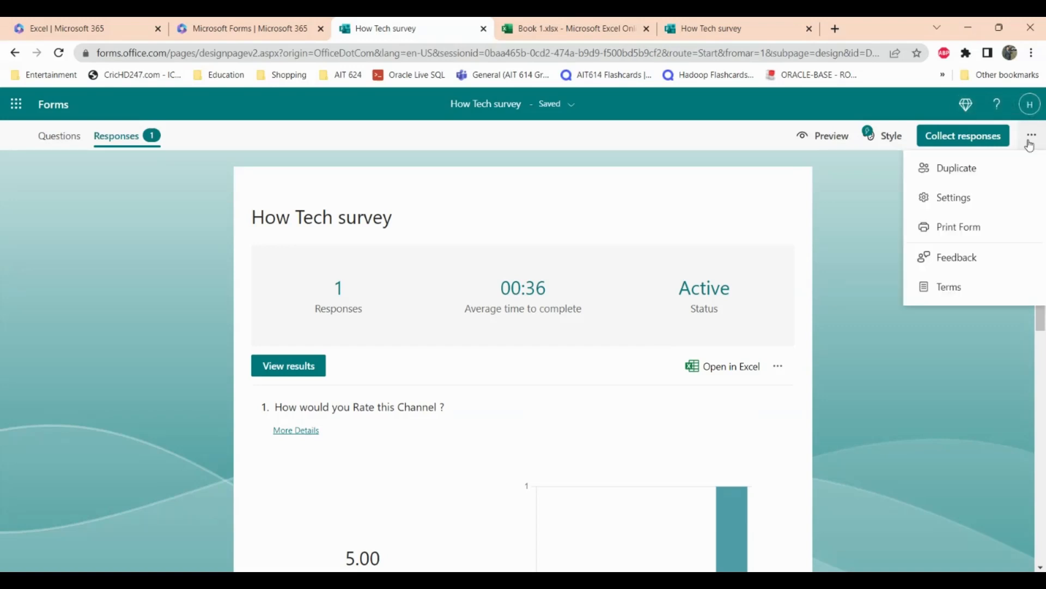
pyautogui.click(953, 197)
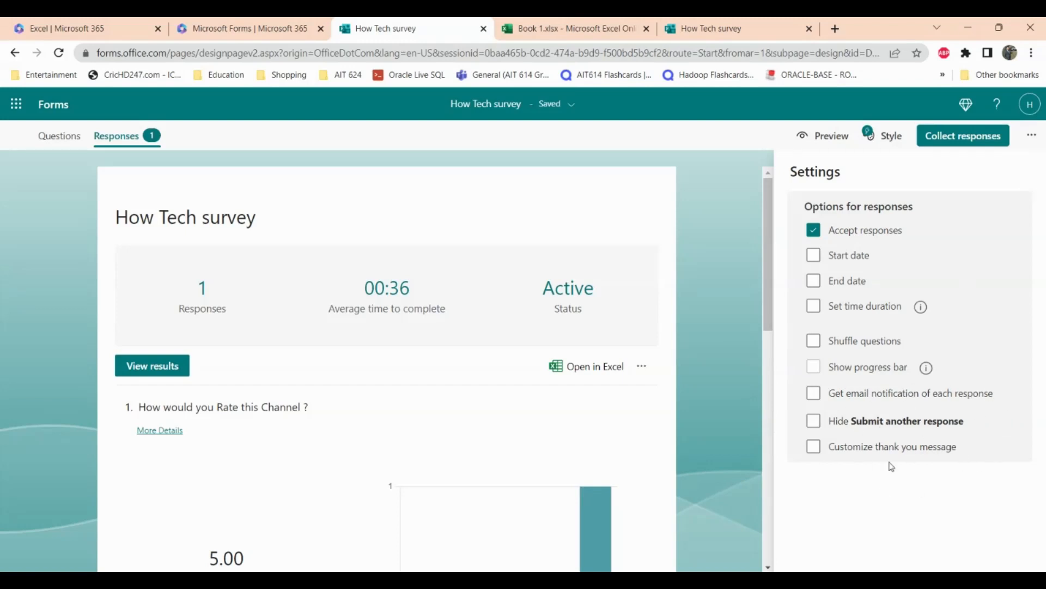
pyautogui.click(1030, 139)
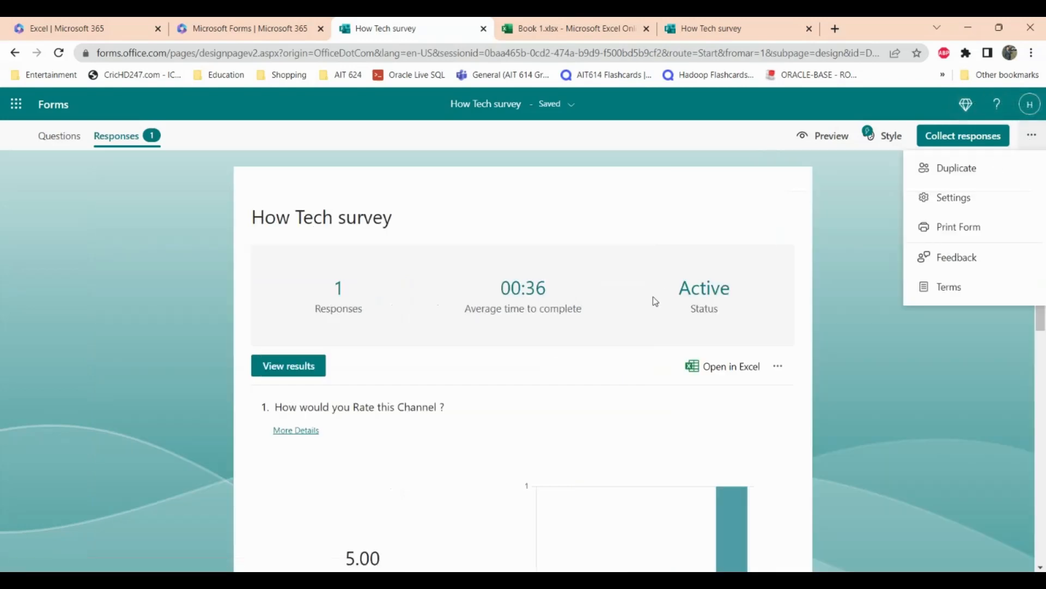
# - Copy the survey's response-collection link again with a shortened URL and open it in another new tab
pyautogui.click(716, 23)
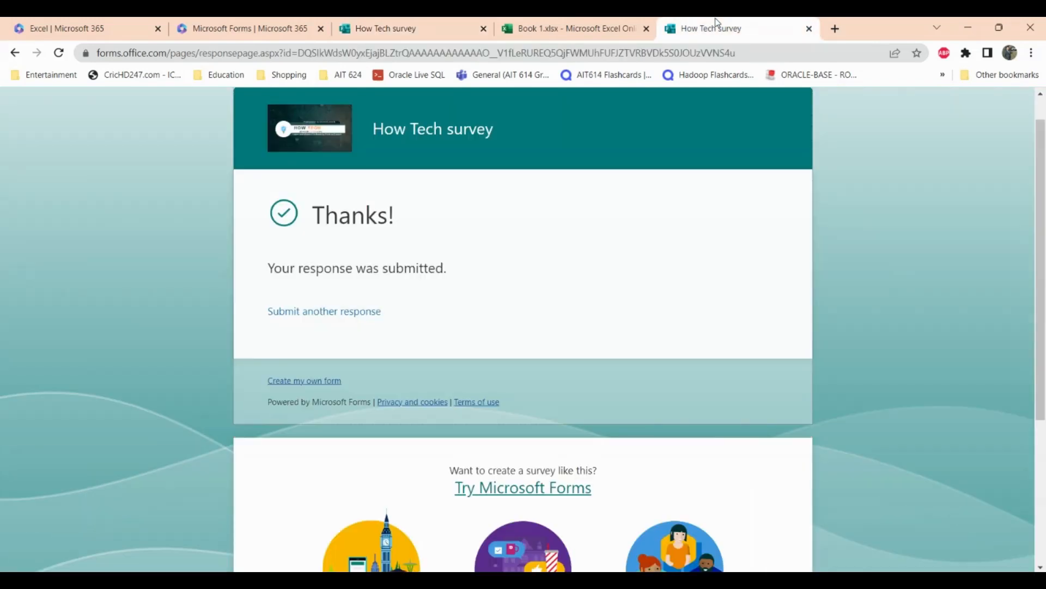
pyautogui.click(376, 23)
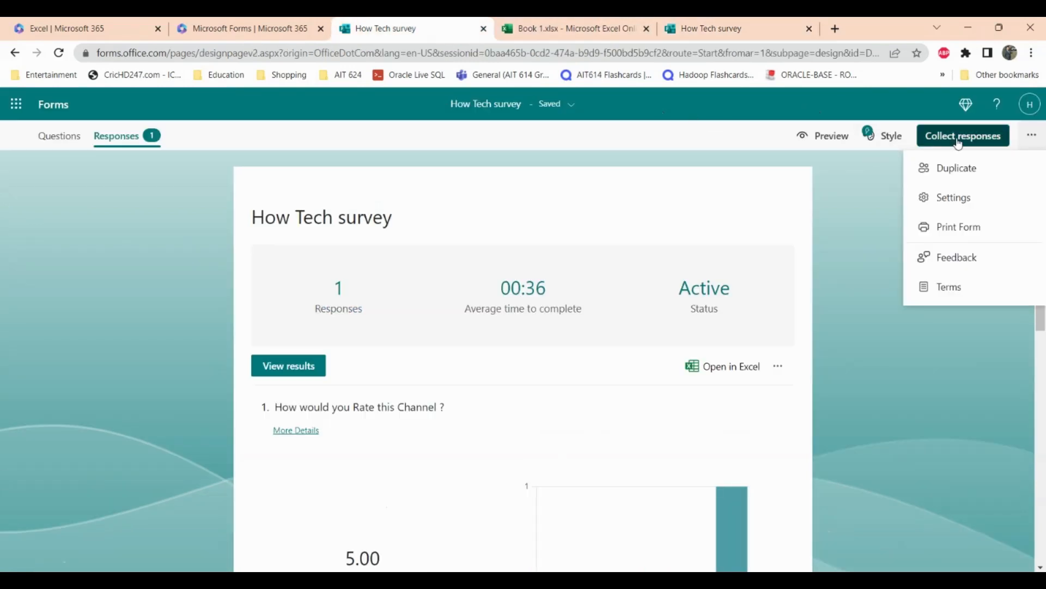
pyautogui.click(958, 137)
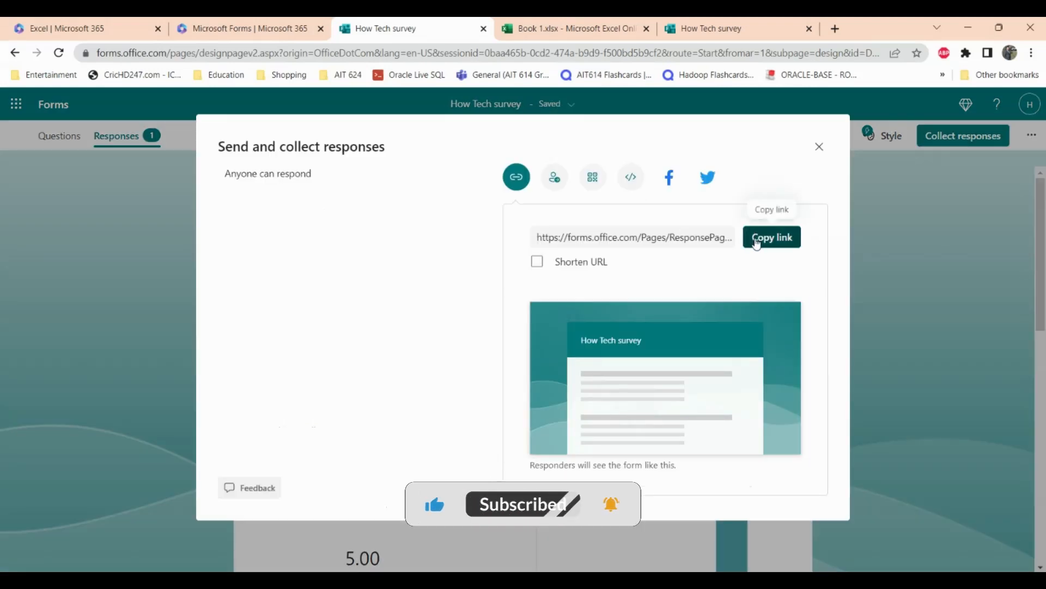
pyautogui.click(537, 262)
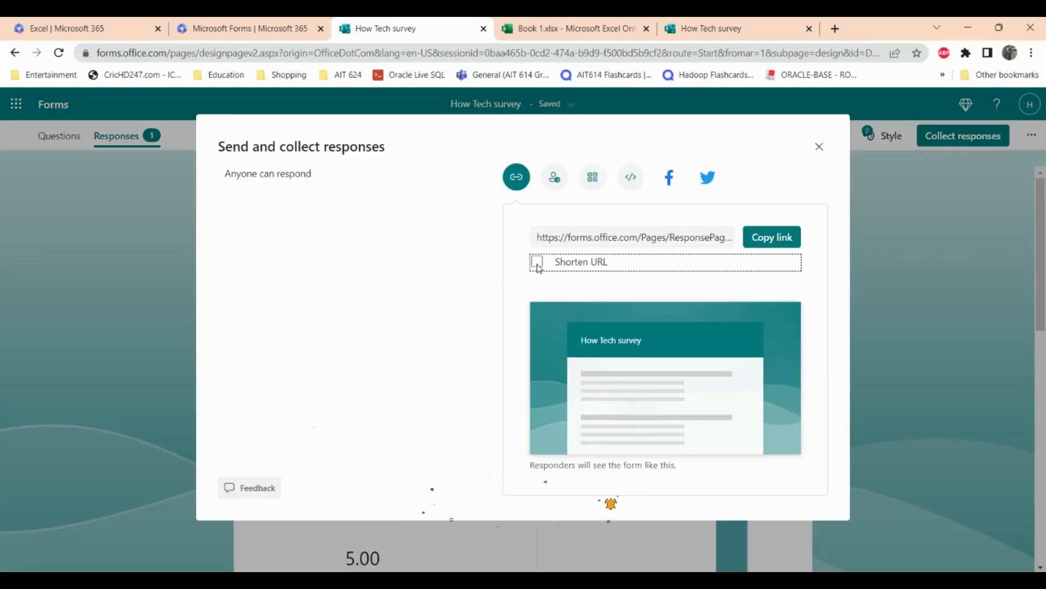
pyautogui.click(780, 238)
pyautogui.click(834, 30)
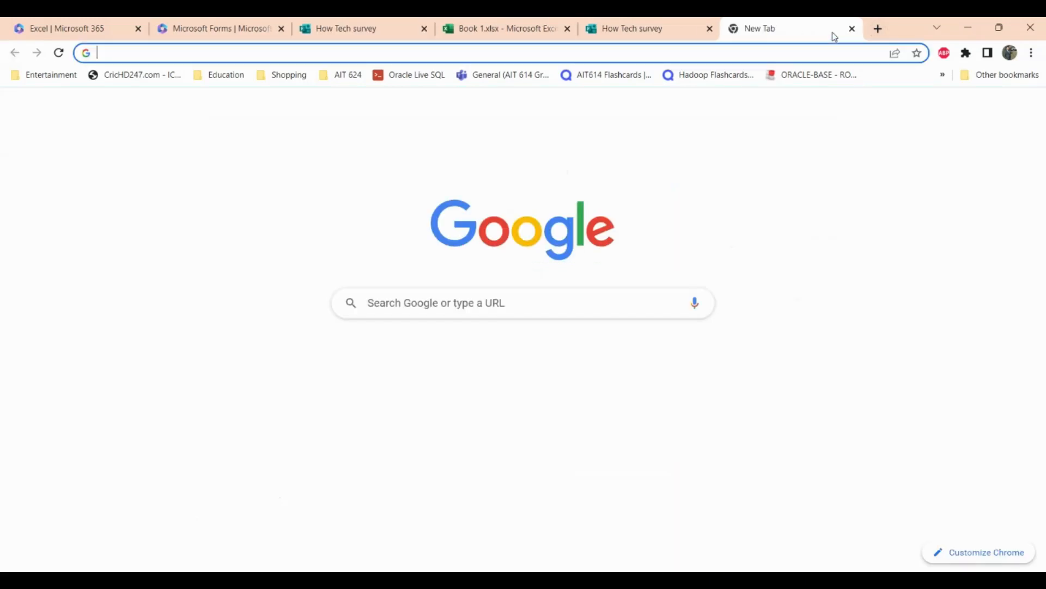
pyautogui.hotkey('ctrl', 'v')
pyautogui.press('Return')
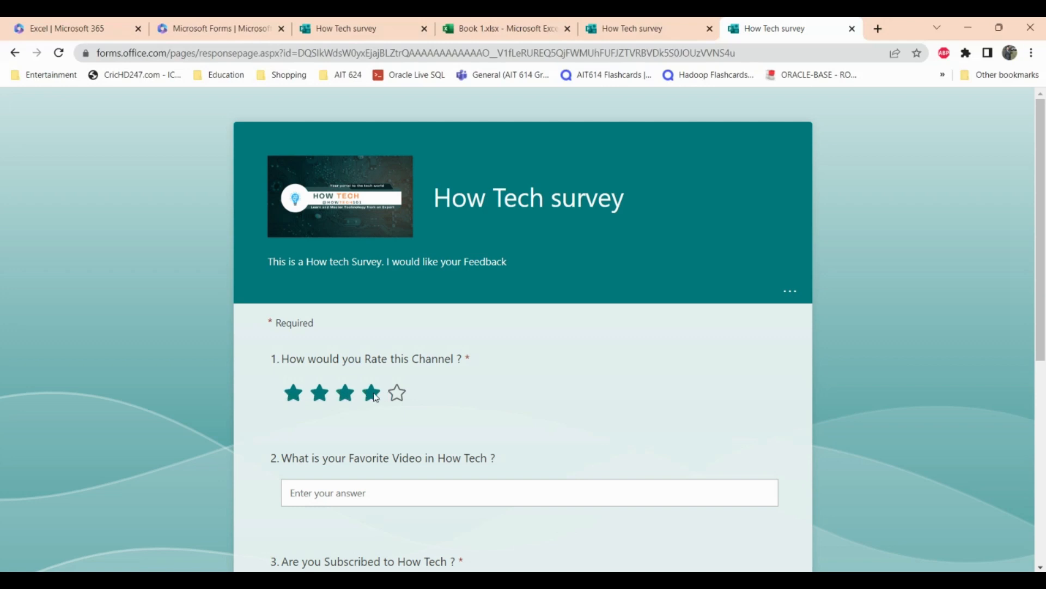
# - Rate the channel four stars and answer No to the subscription question, leaving the favorite-video answer blank
pyautogui.click(371, 393)
pyautogui.scroll(-3, 531, 414)
pyautogui.click(462, 342)
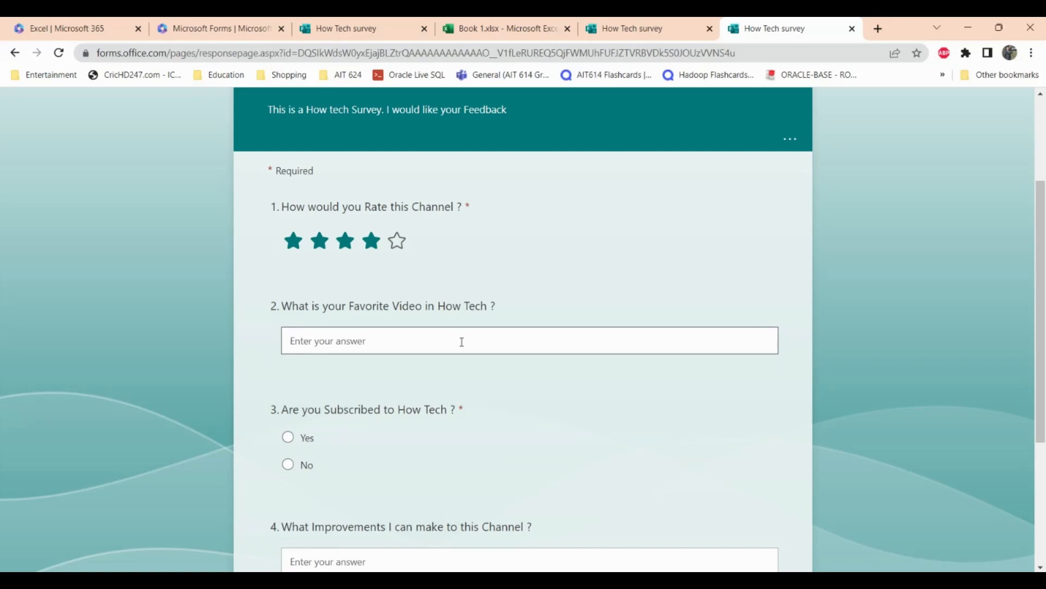
pyautogui.scroll(-2, 463, 343)
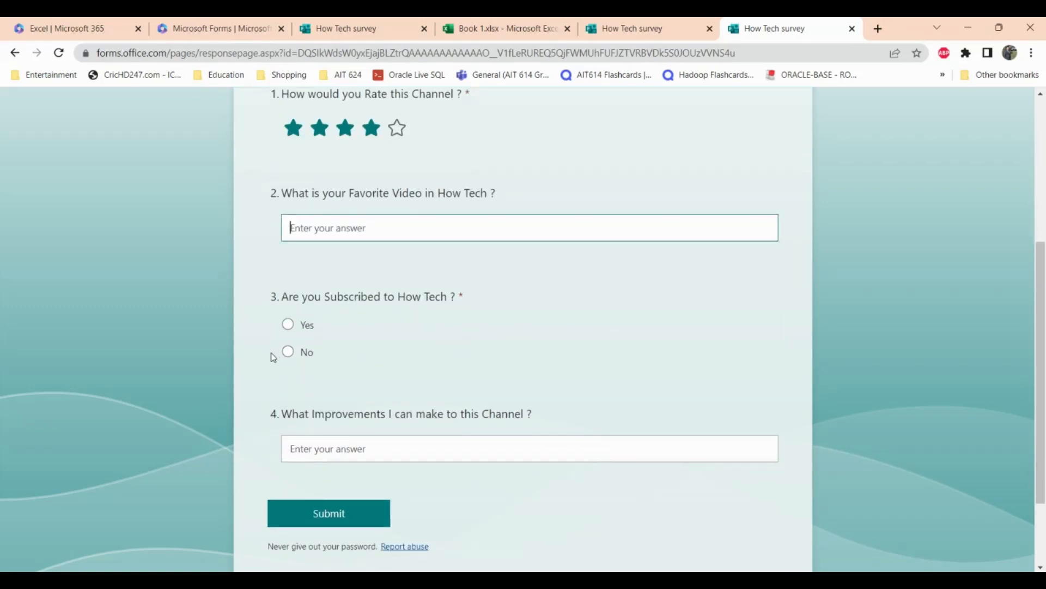
pyautogui.click(287, 351)
pyautogui.scroll(-2, 529, 385)
pyautogui.scroll(-1, 513, 376)
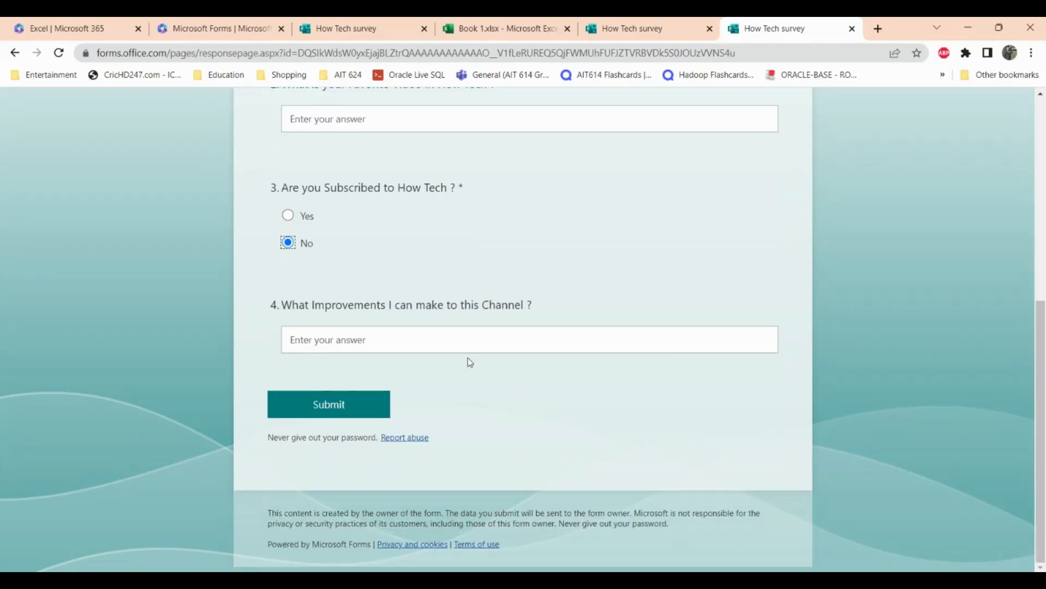
# - Enter "You can improve this alot" as the improvements answer and submit the second response
pyautogui.click(401, 343)
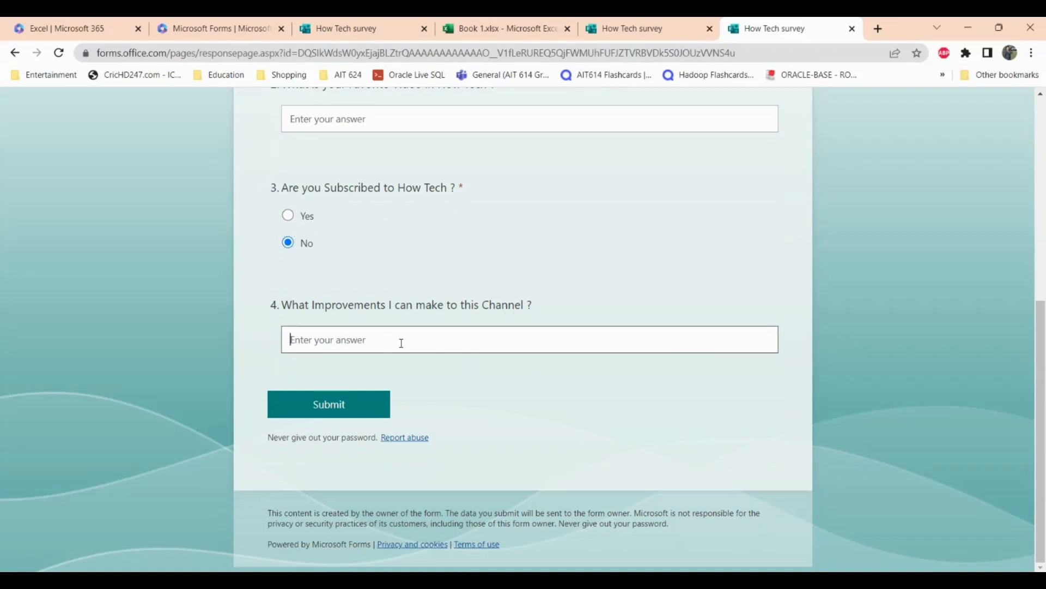
pyautogui.write('Y')
pyautogui.press('BackSpace')
pyautogui.write('You can improve this alot')
pyautogui.click(327, 407)
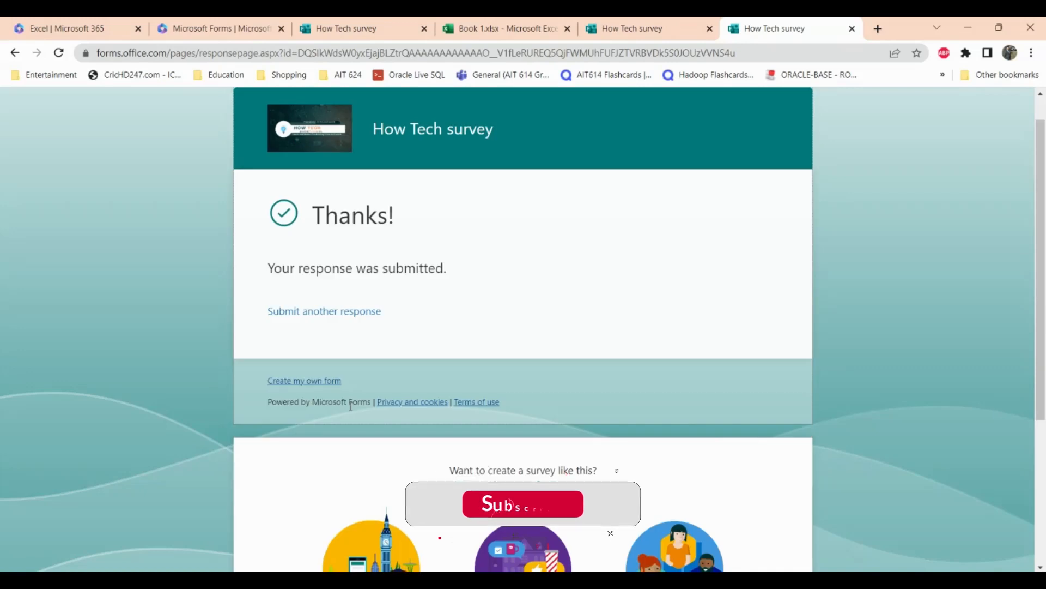
# - Return to the survey's editing page, close the sharing dialog and check the updated response summary
pyautogui.click(347, 28)
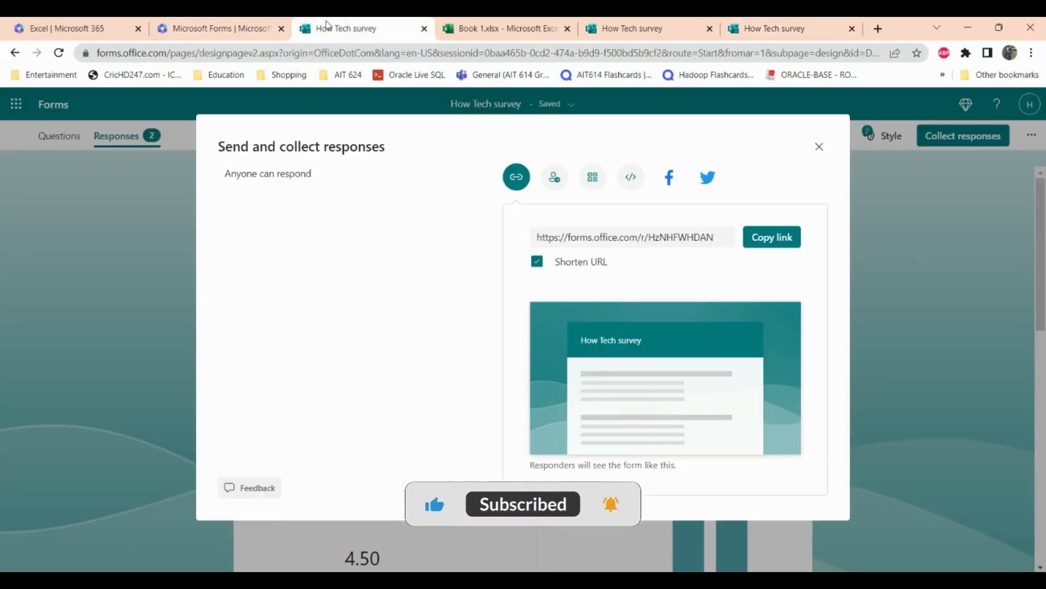
pyautogui.click(819, 147)
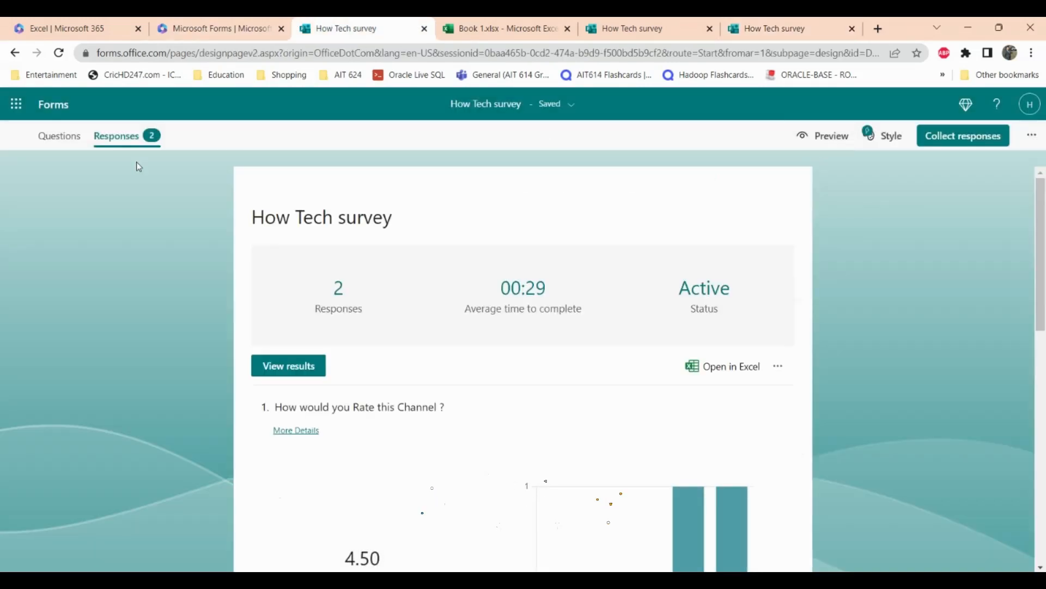
pyautogui.scroll(-4, 658, 306)
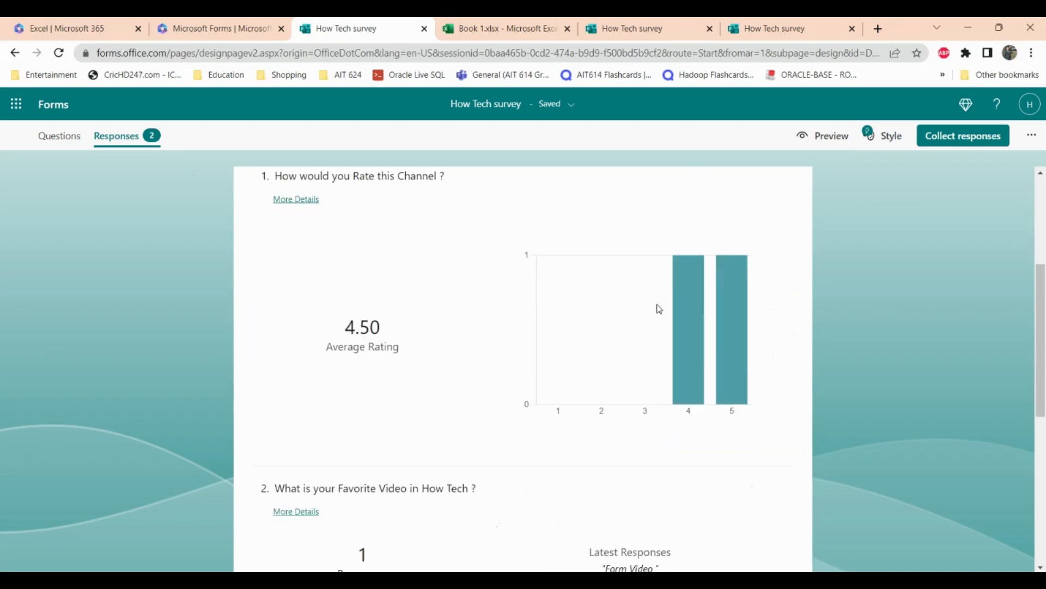
pyautogui.scroll(4, 657, 307)
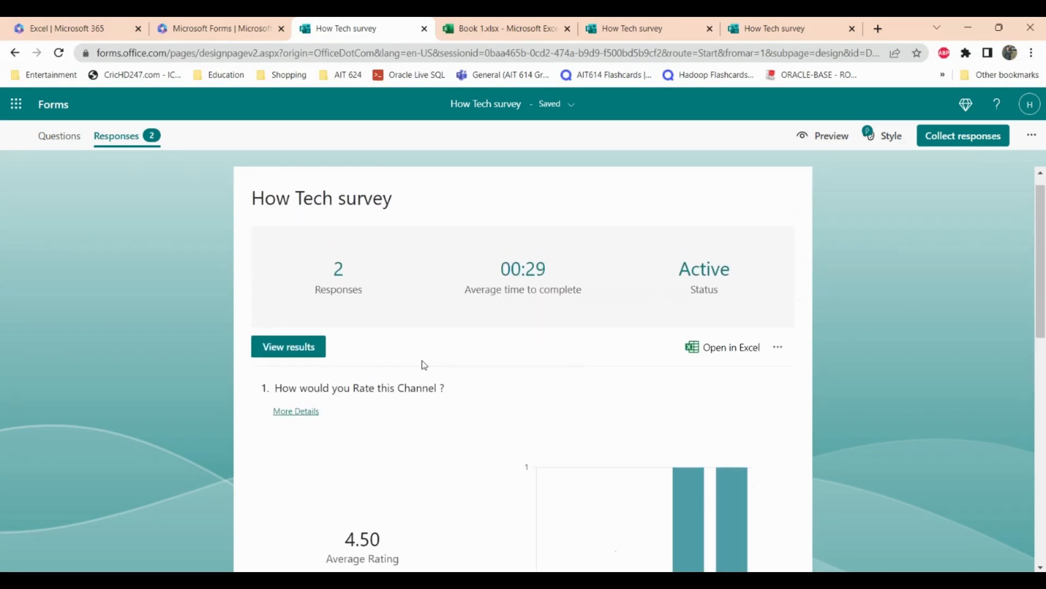
# - Review the response summary for all four survey questions, including the rating chart, subscription pie chart and latest text answers
pyautogui.scroll(-3, 401, 423)
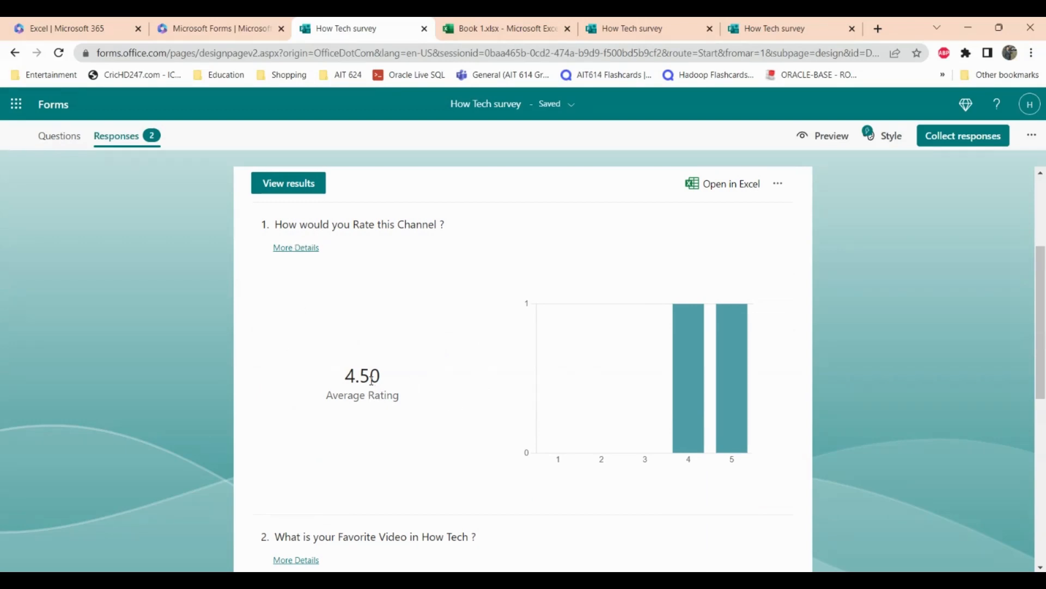
pyautogui.scroll(-5, 372, 380)
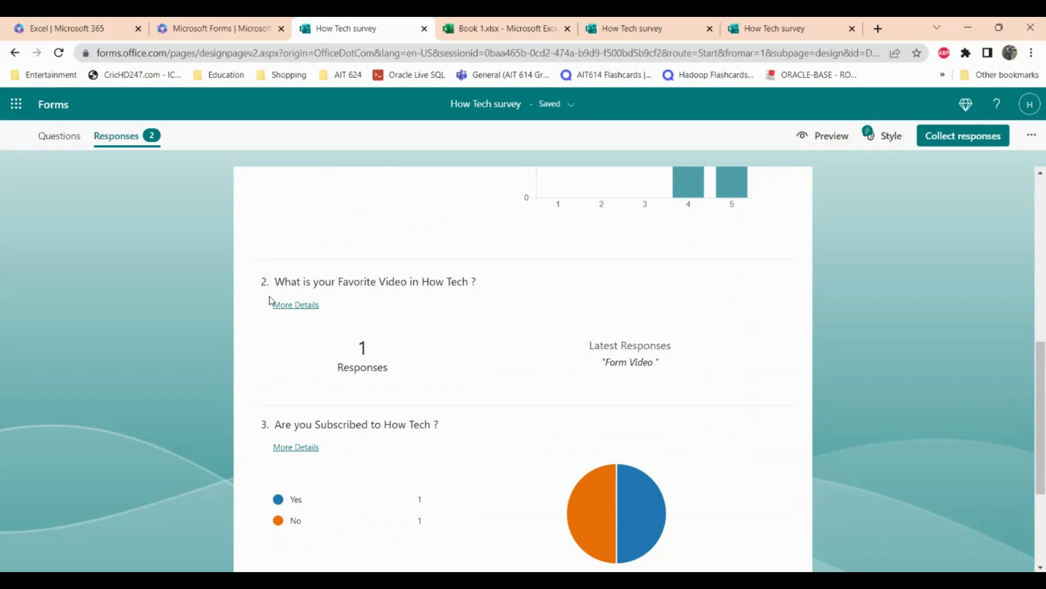
pyautogui.scroll(-3, 495, 313)
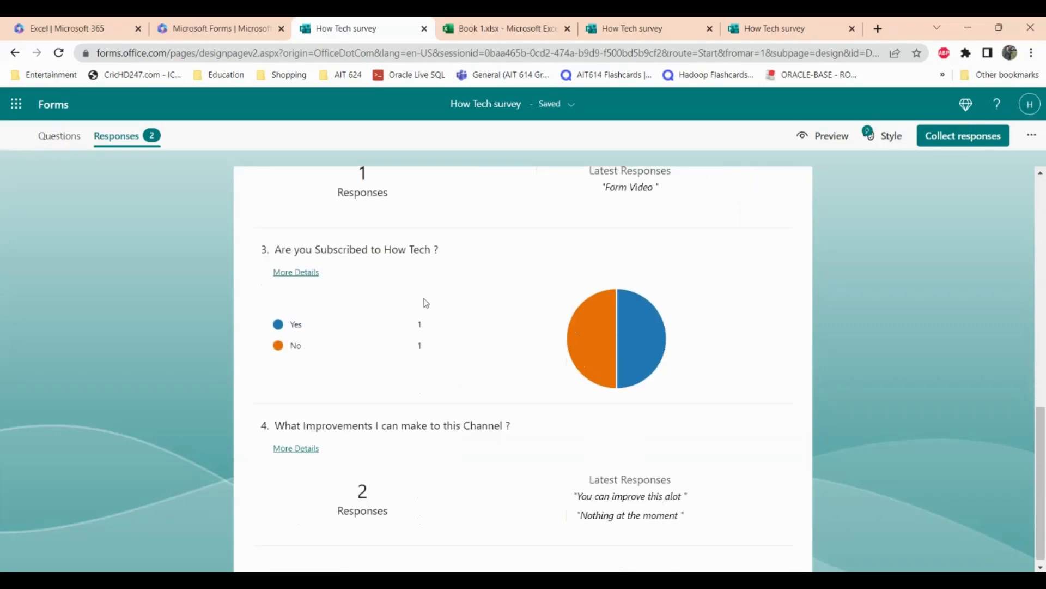
pyautogui.moveTo(279, 335)
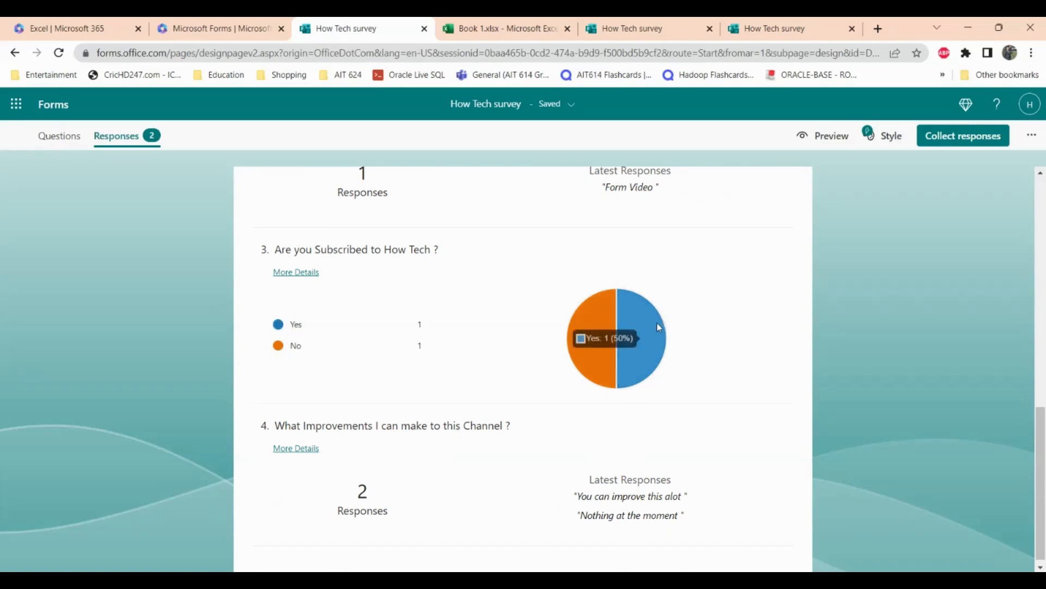
pyautogui.scroll(-1, 584, 359)
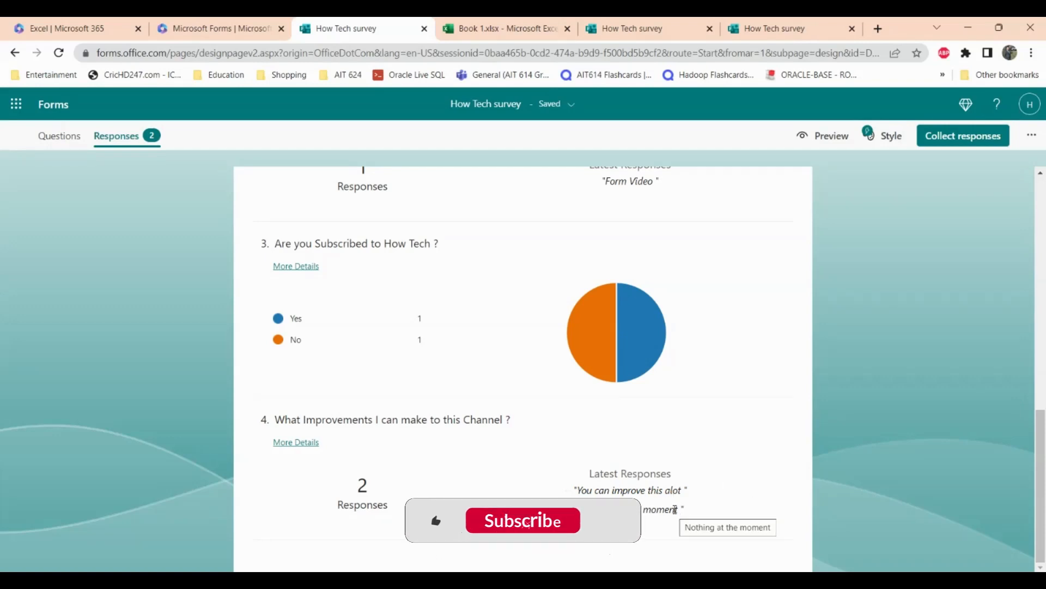
pyautogui.scroll(3, 674, 508)
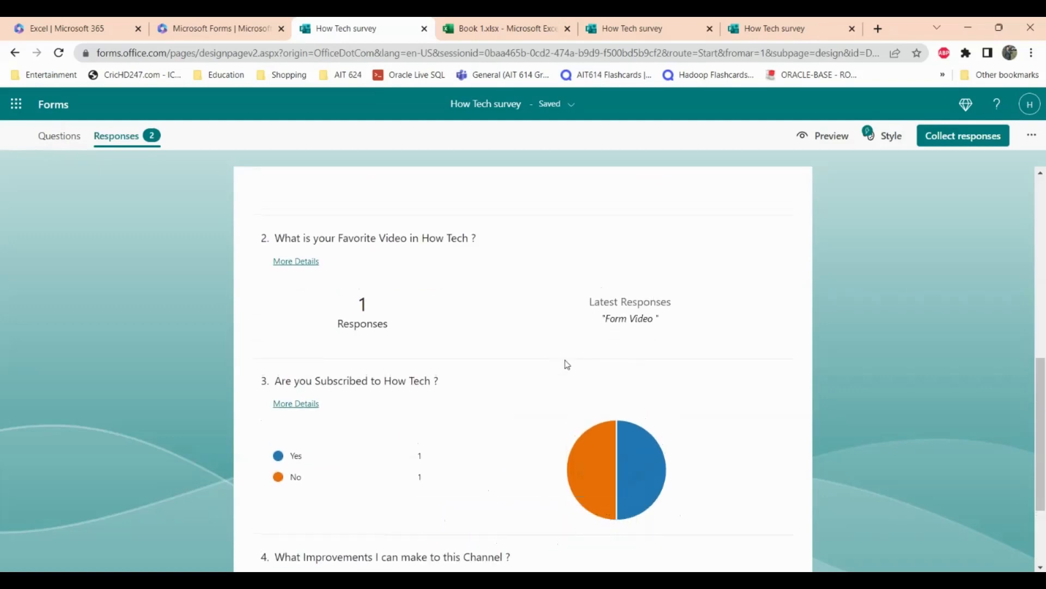
pyautogui.scroll(8, 654, 379)
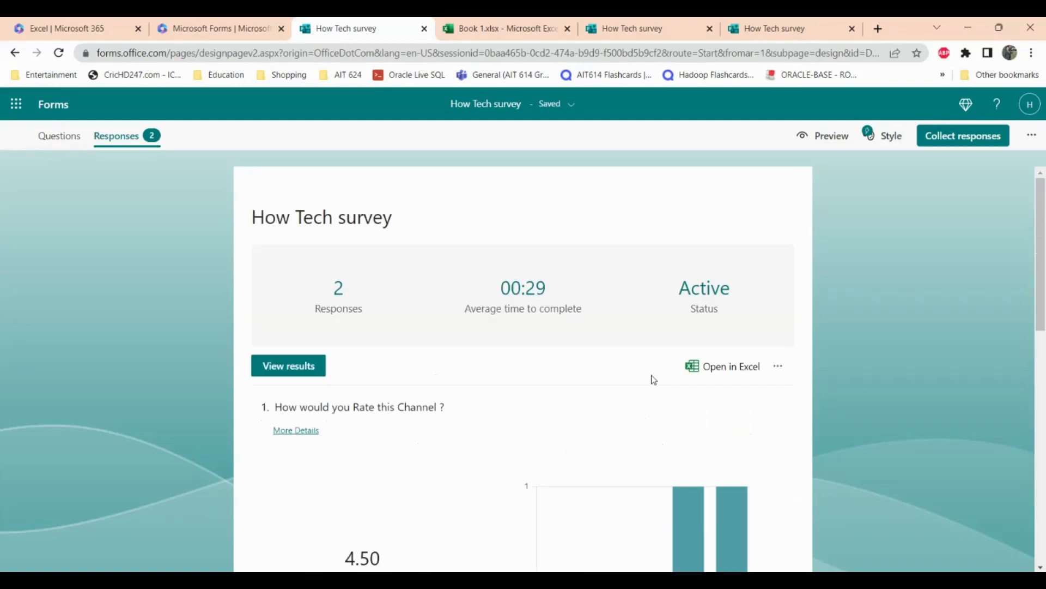
# - Export the survey responses to the Desktop as the Excel worksheet "How Tech survey (1-2)" and open it in a maximized Excel window
pyautogui.scroll(-2, 654, 380)
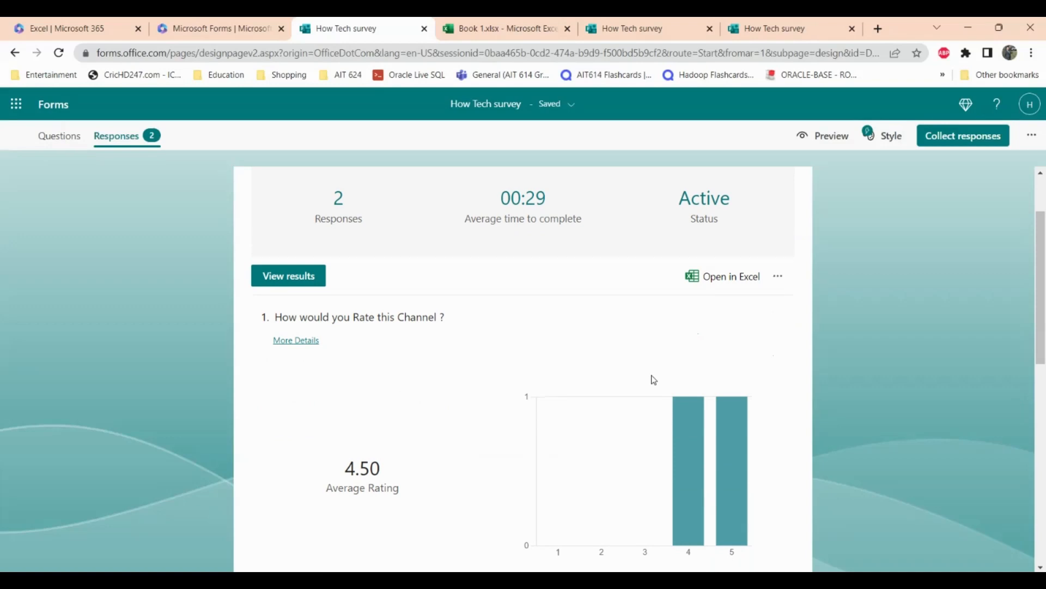
pyautogui.click(711, 284)
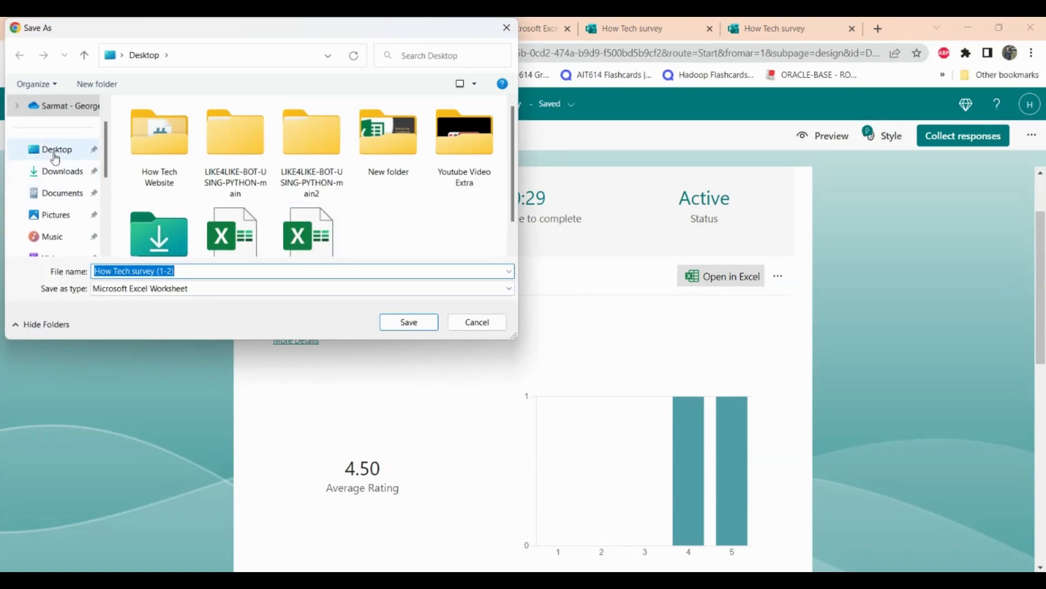
pyautogui.click(409, 323)
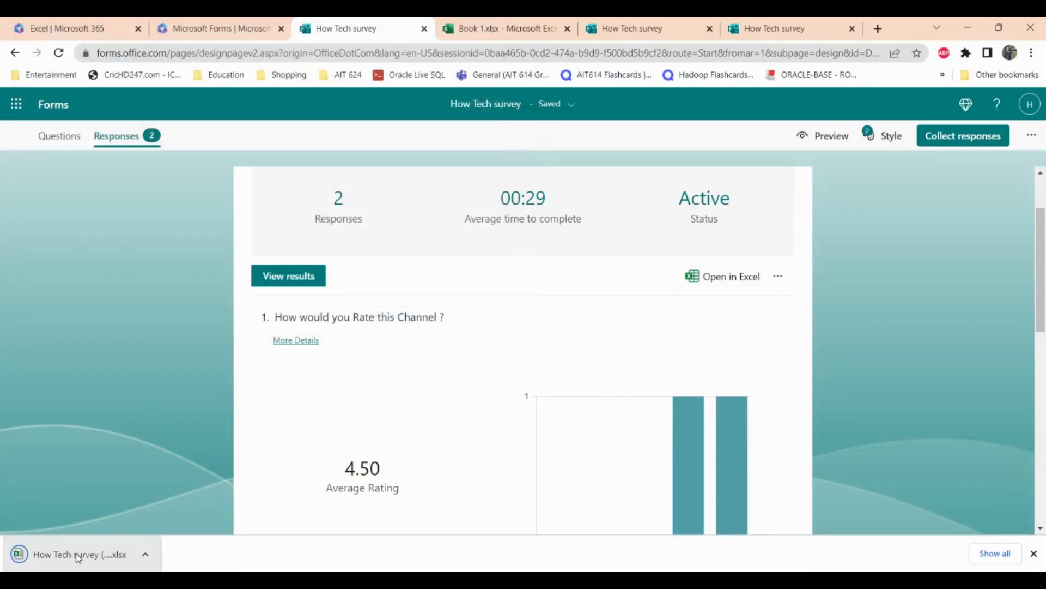
pyautogui.click(78, 555)
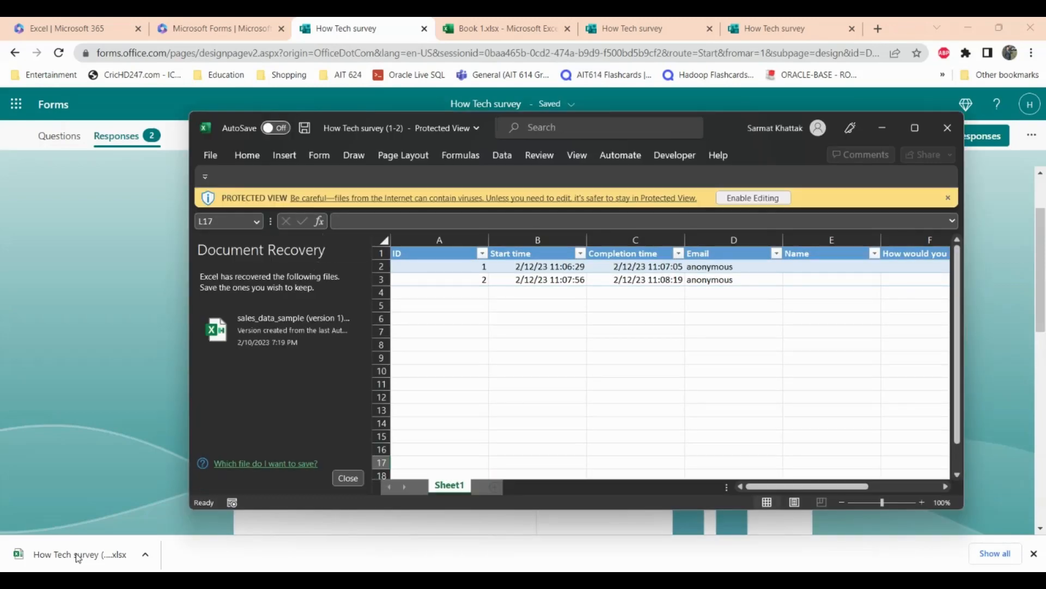
pyautogui.click(915, 127)
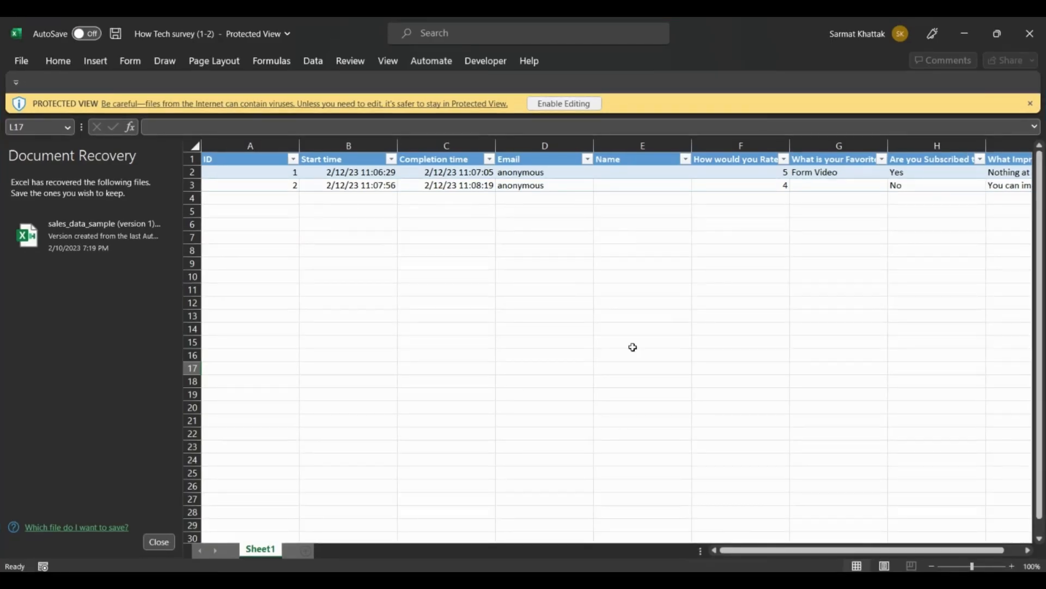
# - Examine the exported response columns in Sheet1, from ID and the respondent's Email entry through to the improvements answers
pyautogui.hscroll(3, 638, 350)
pyautogui.hscroll(-3, 645, 352)
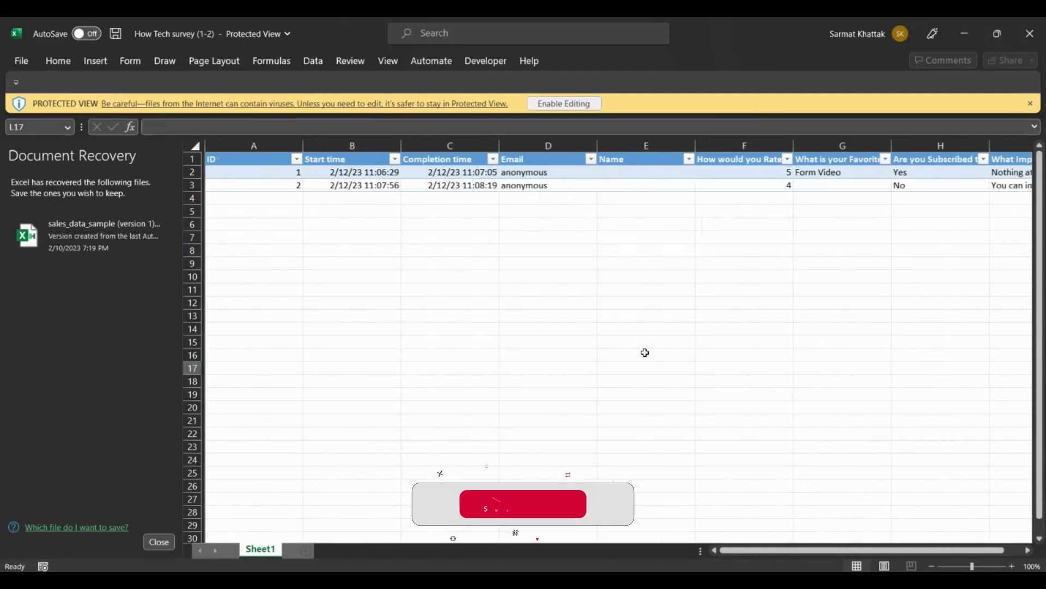
pyautogui.click(539, 173)
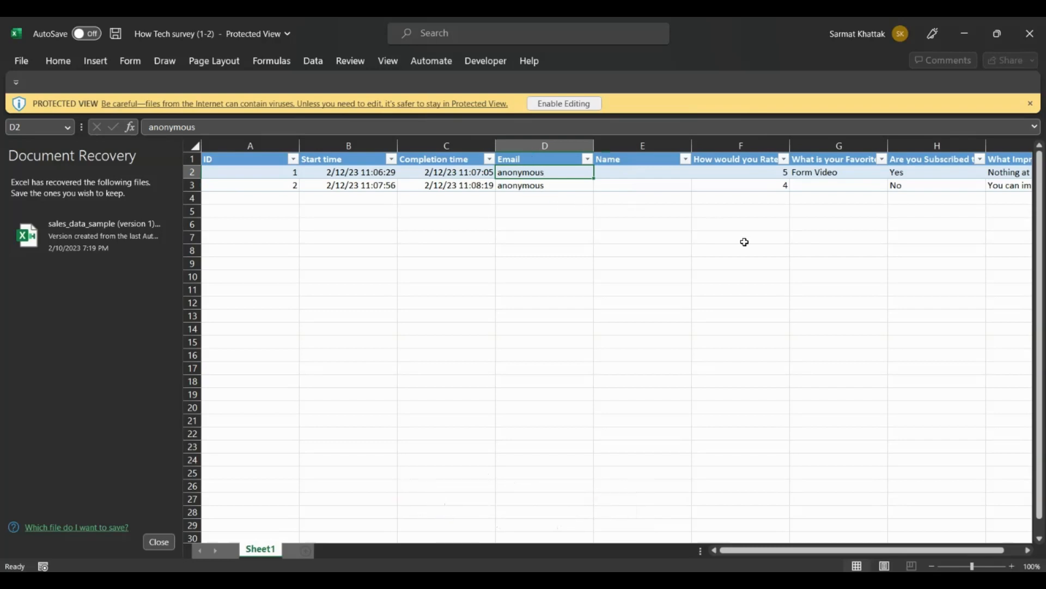
pyautogui.hscroll(2, 744, 242)
pyautogui.hscroll(-1, 744, 242)
pyautogui.hscroll(3, 744, 242)
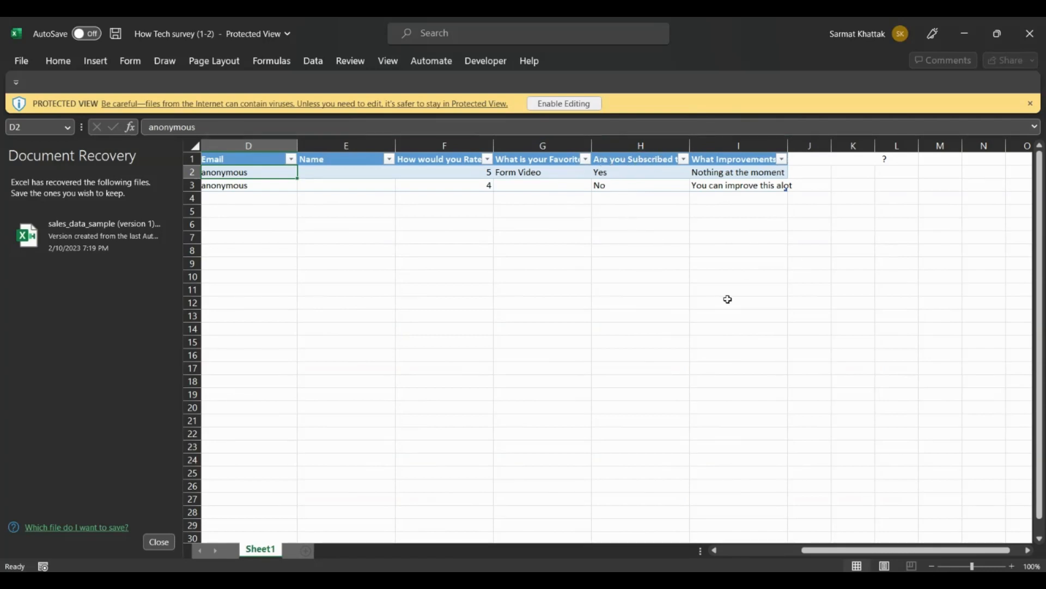
pyautogui.moveTo(830, 550); pyautogui.dragTo(434, 516)
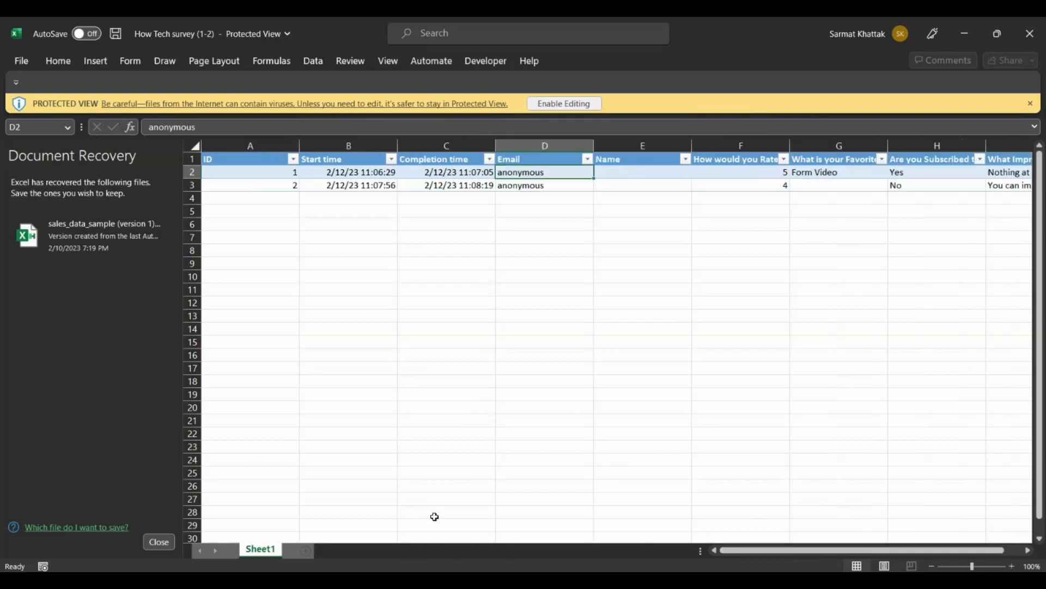
# - Minimize the Excel workbook to return to the Forms responses page and look over the question summaries again
pyautogui.click(965, 38)
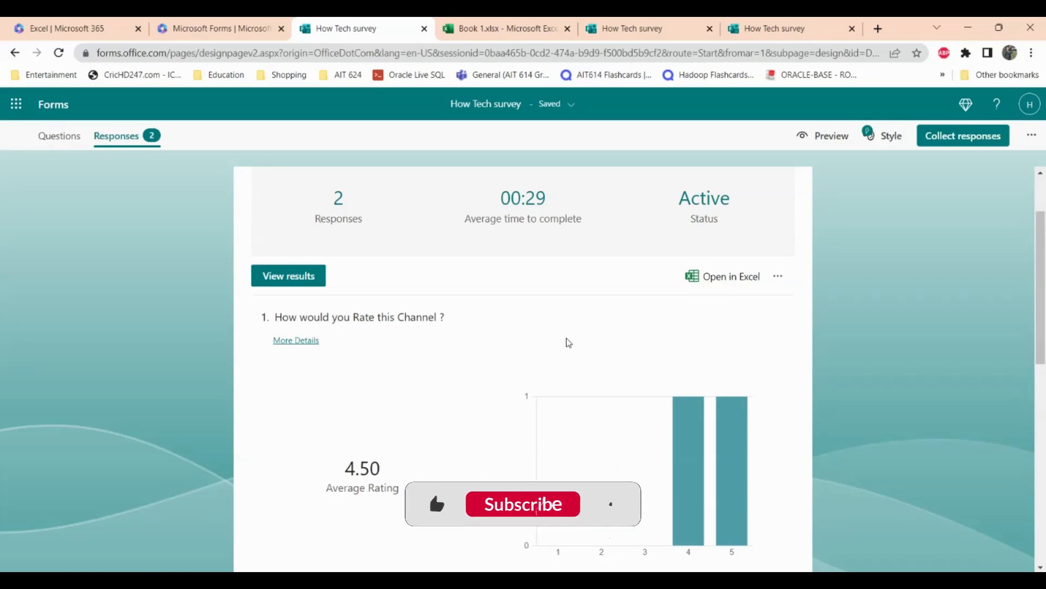
pyautogui.scroll(-6, 566, 337)
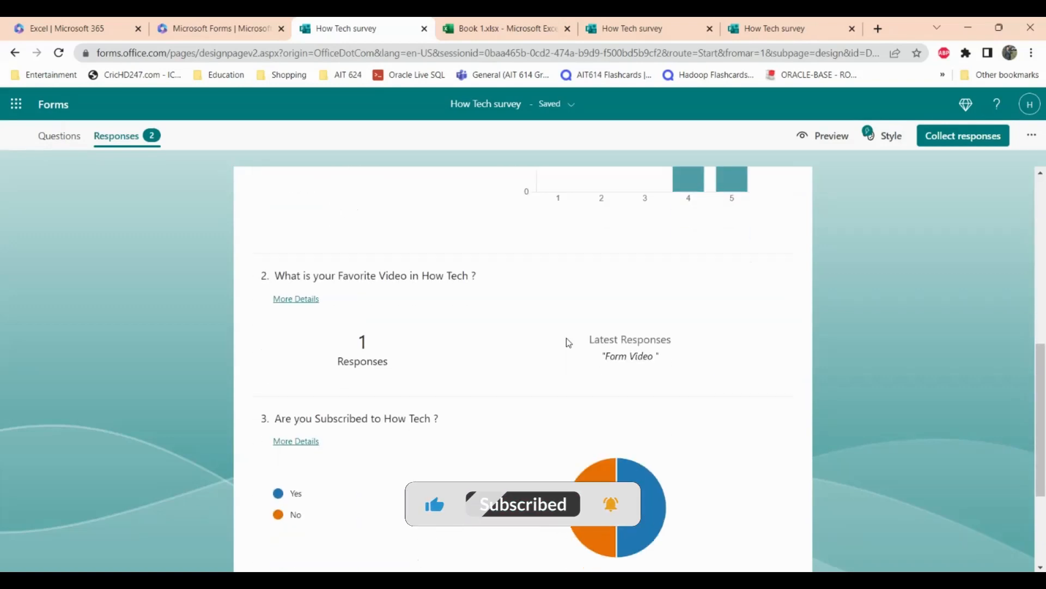
pyautogui.scroll(8, 568, 342)
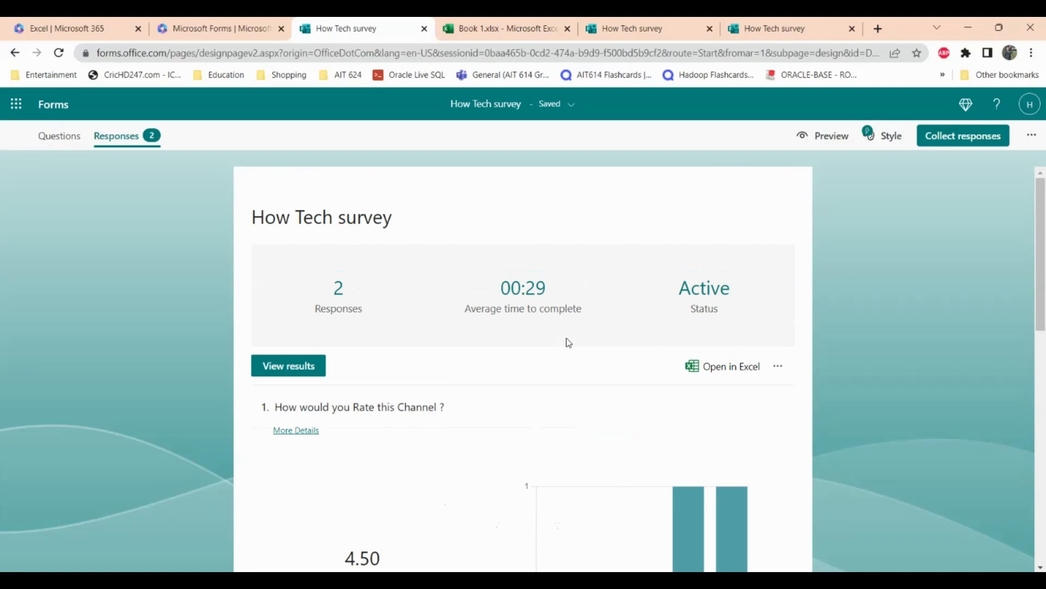